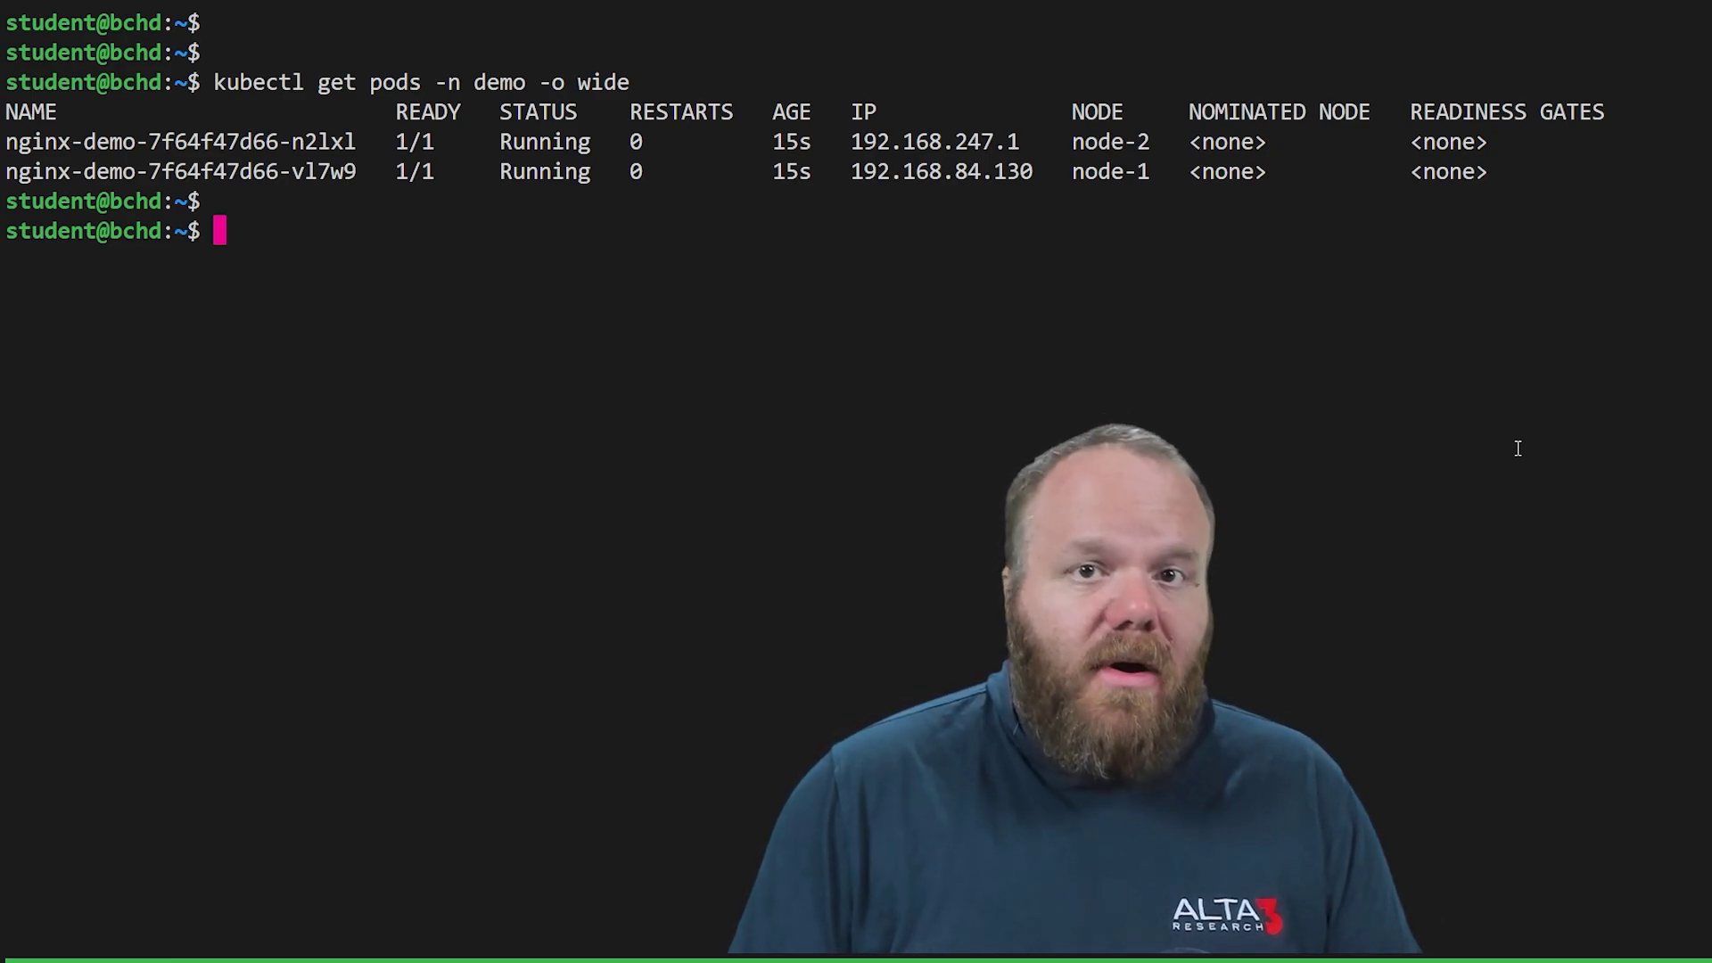
Step: Split the tmux window and launch a temporary busybox:1.28 curl-pod shell in namespace demo
key(ctrl+b)
key(quotedbl)
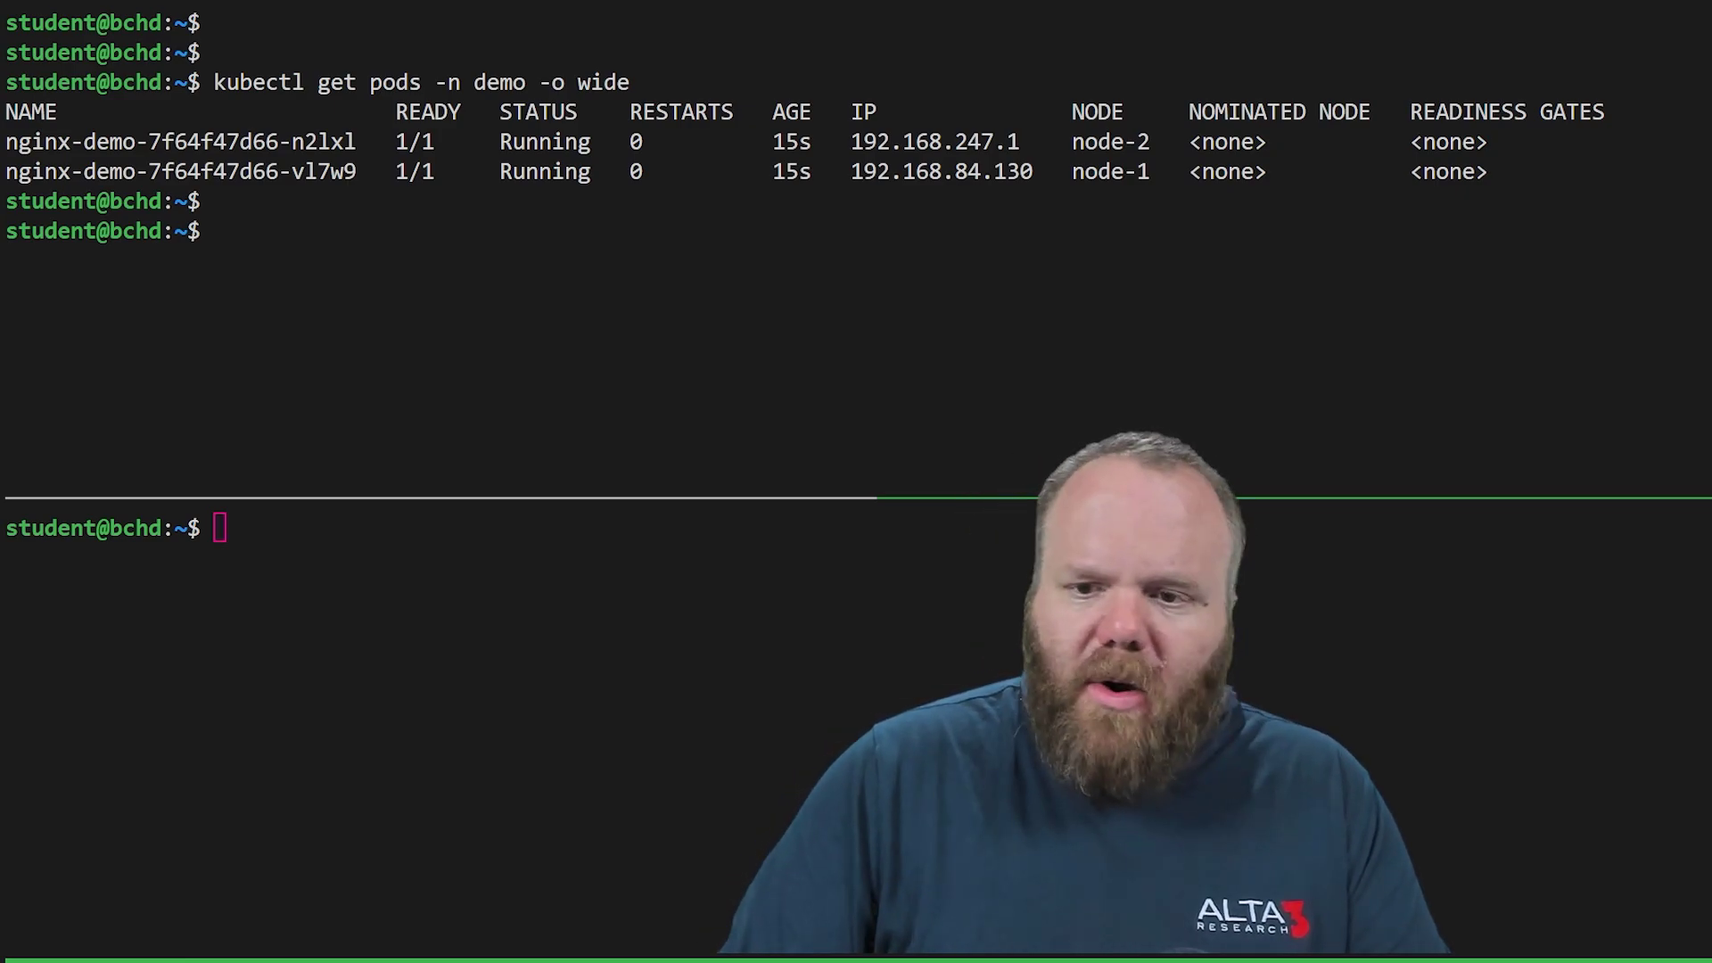
click(261, 843)
text(kubectl run curl-pod -n demo --image=busybox:1.28 --rm -it --restart=Never -- /bin/sh)
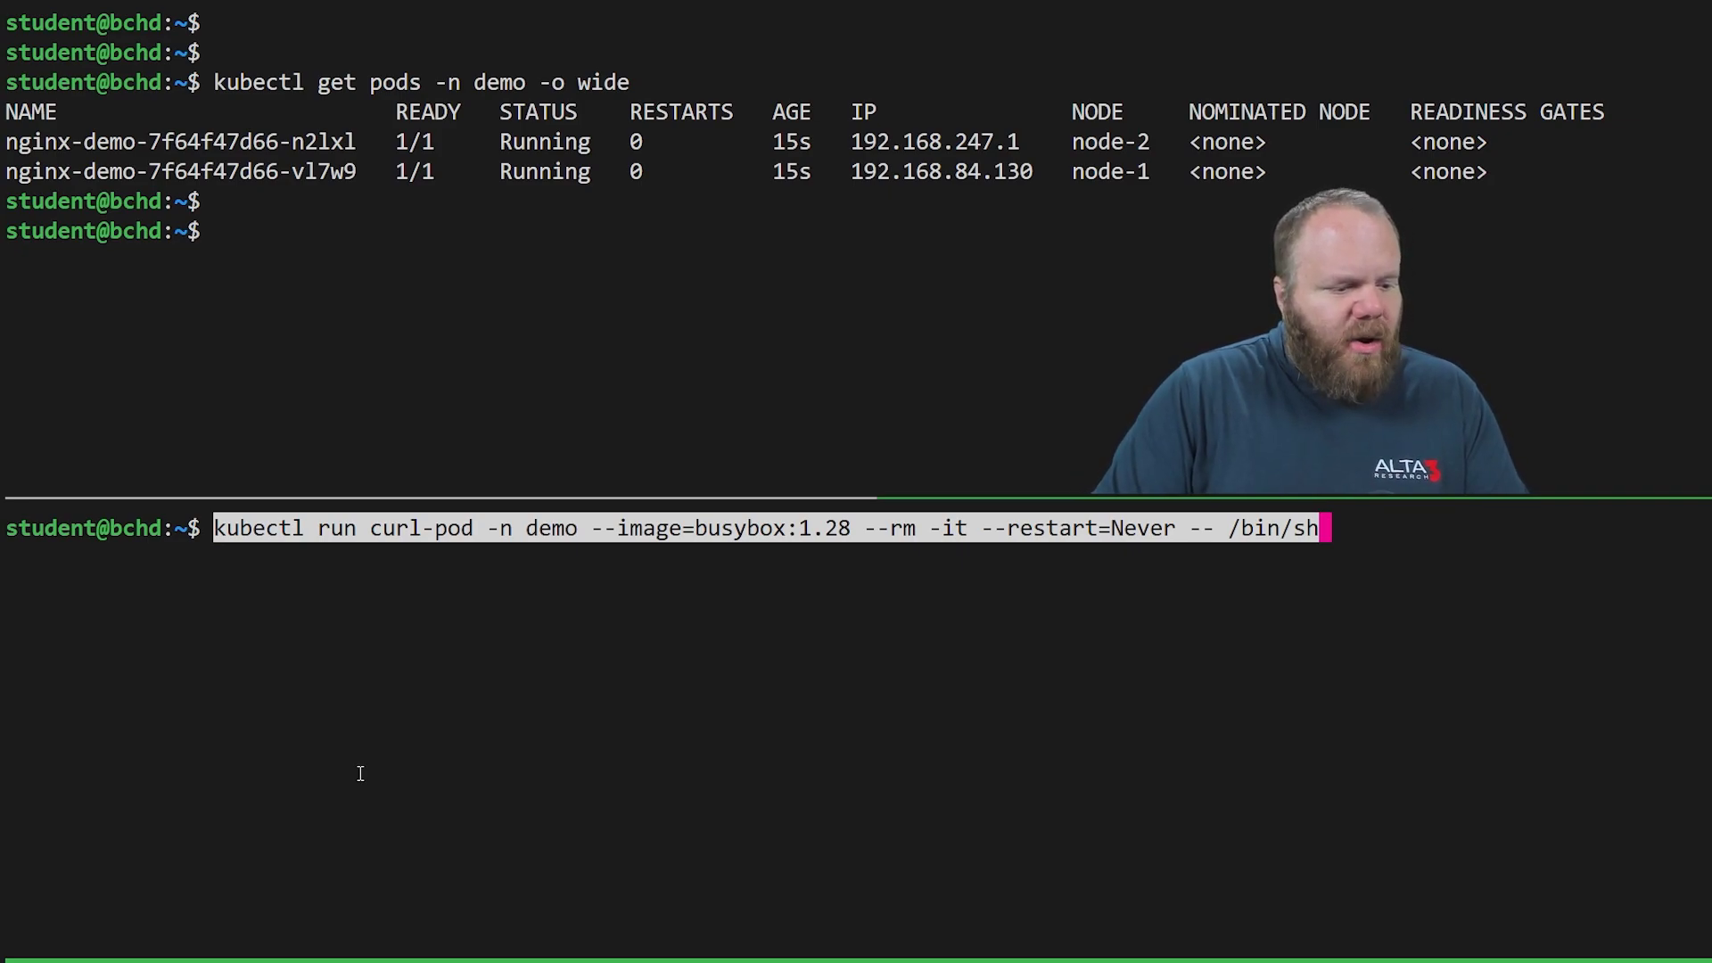
key(Return)
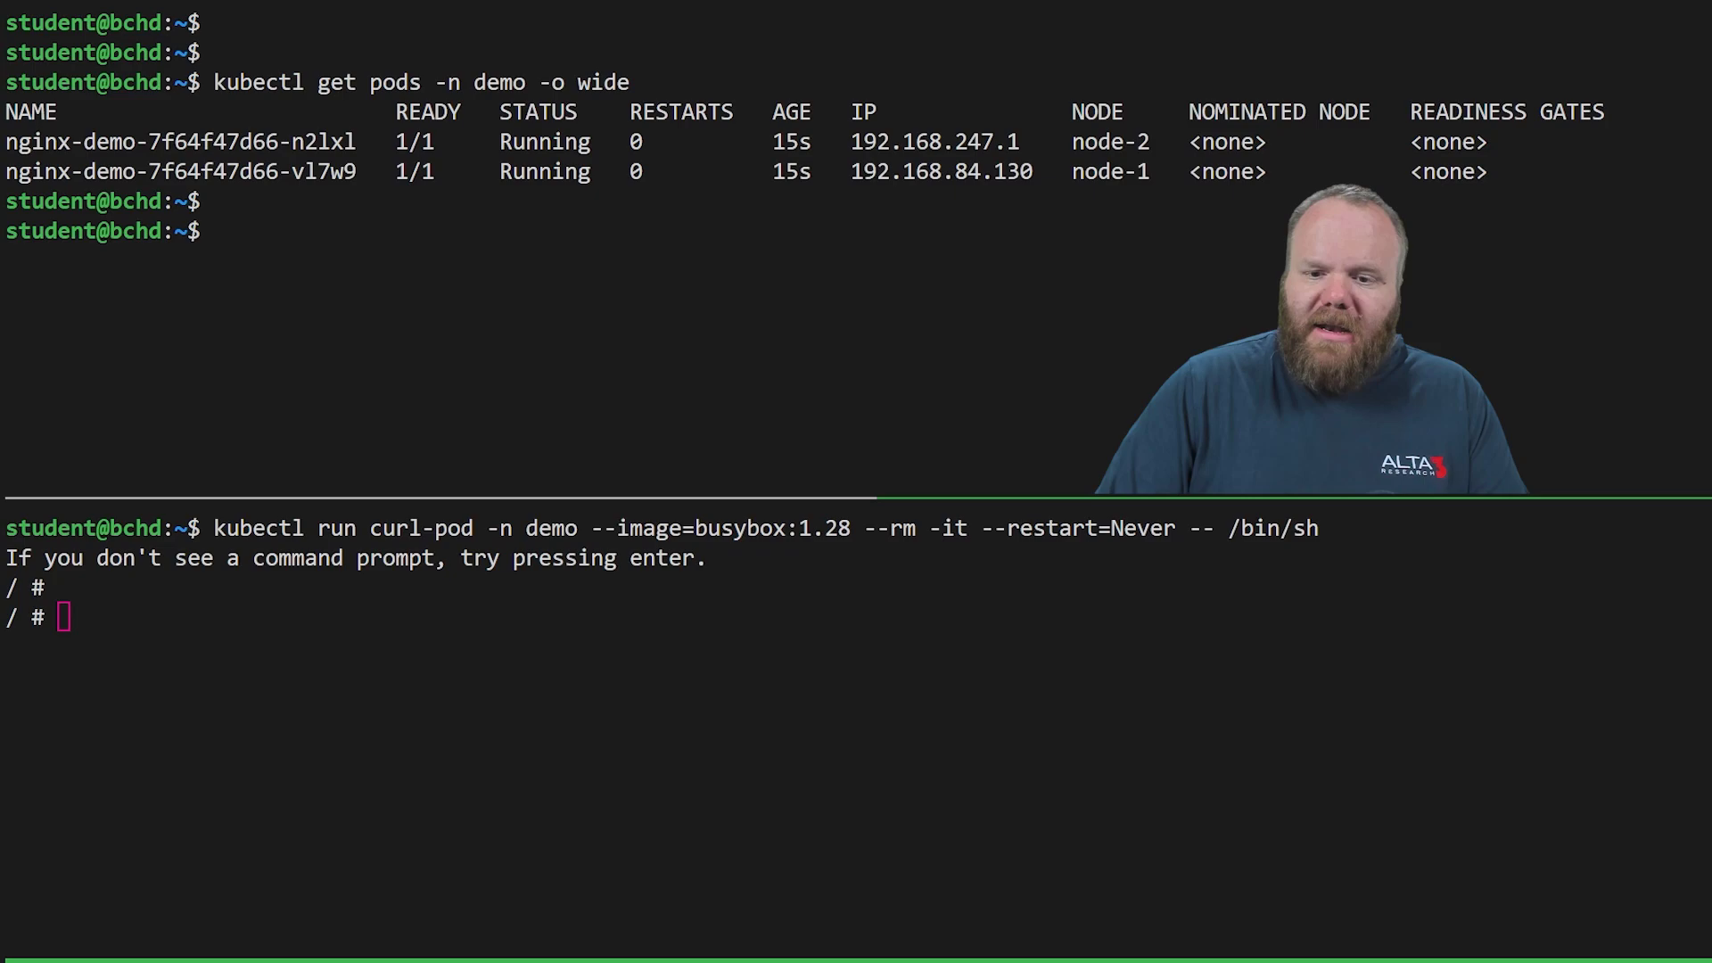
text(wget -qO- http://)
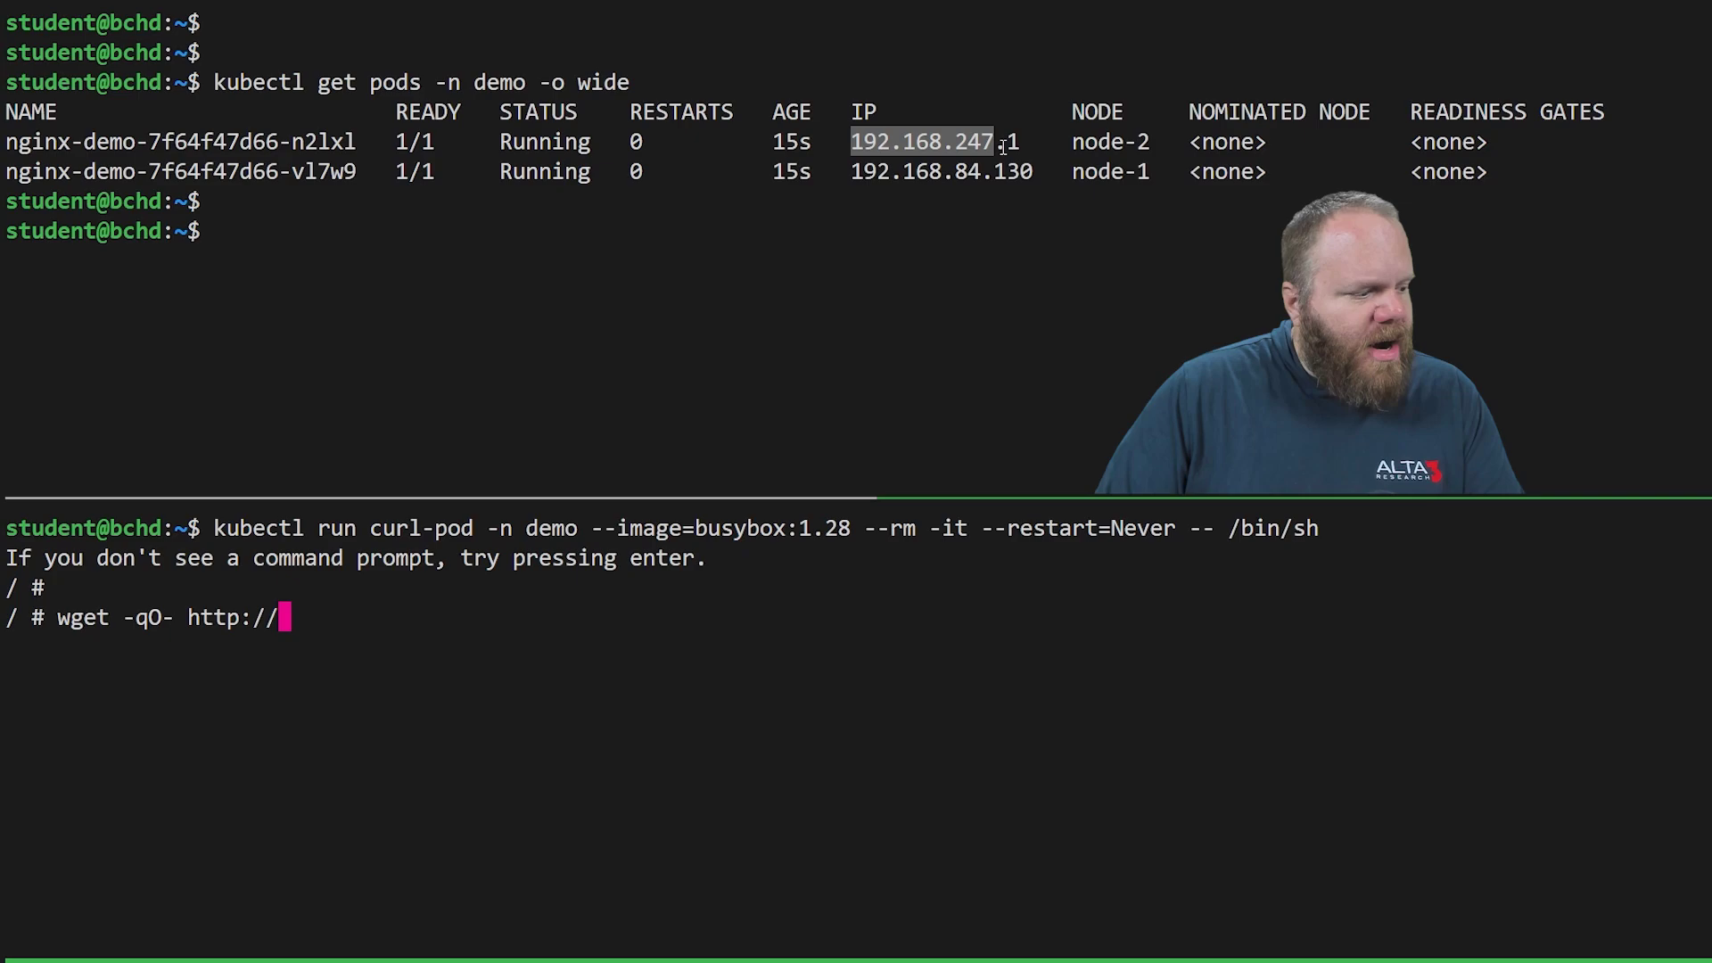
Step: From the busybox shell, wget the nginx page directly from pod IP 192.168.247.1
click(395, 601)
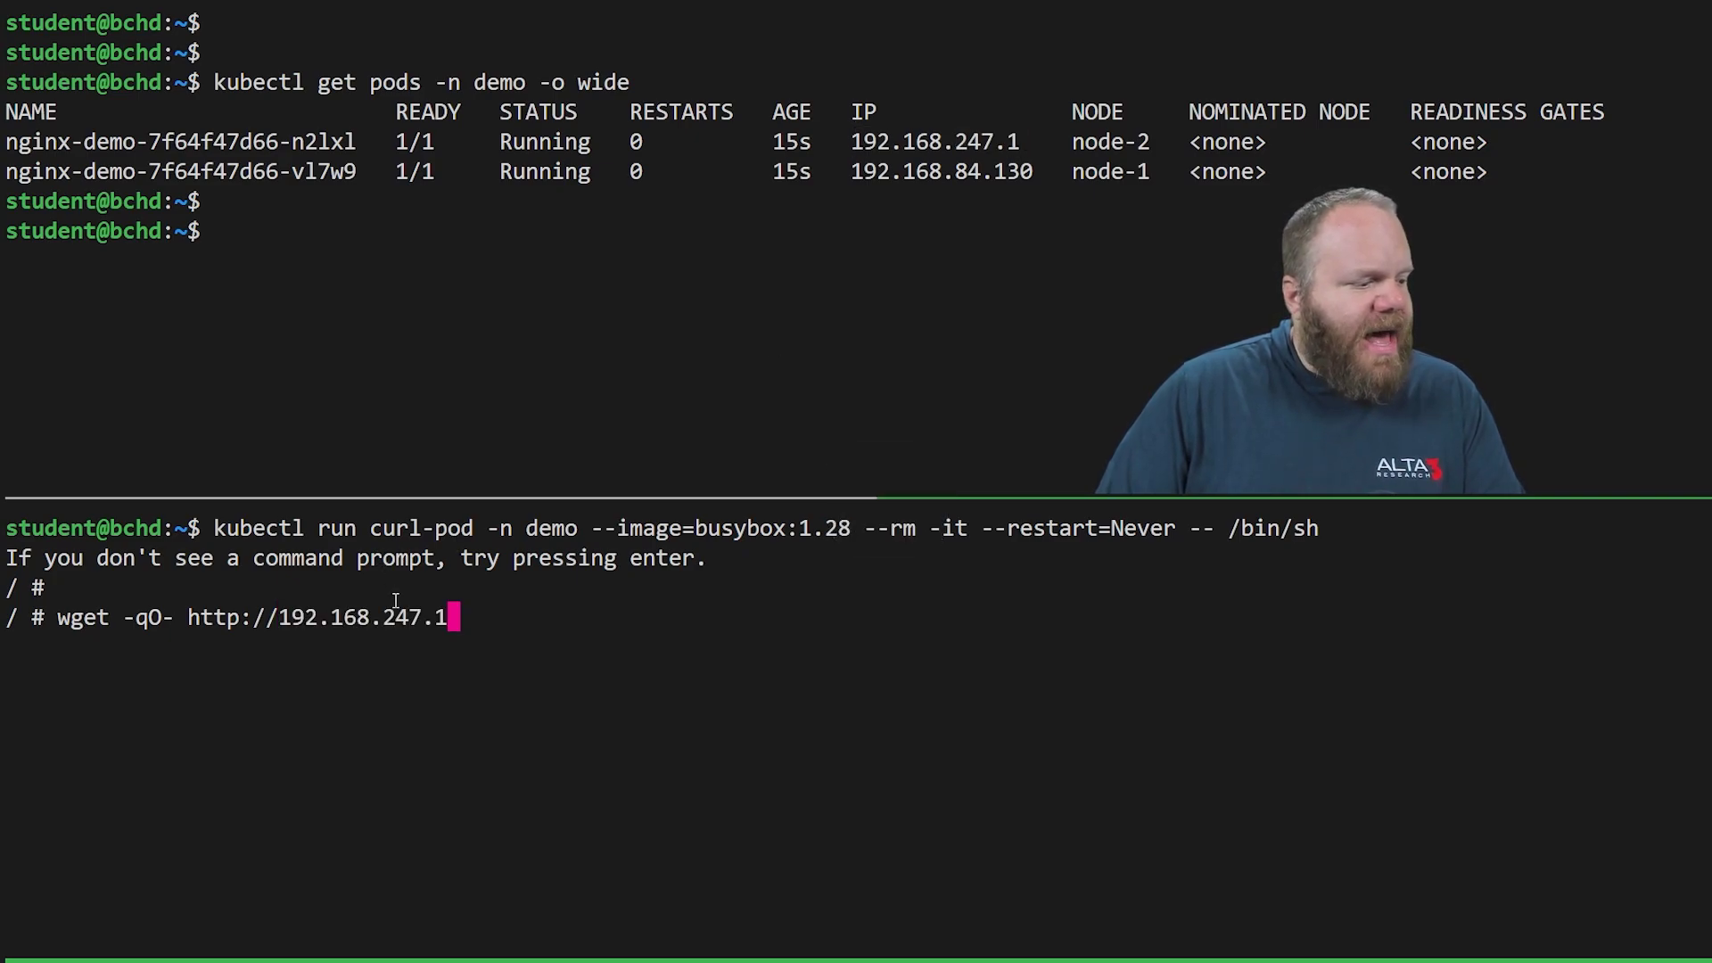
key(Return)
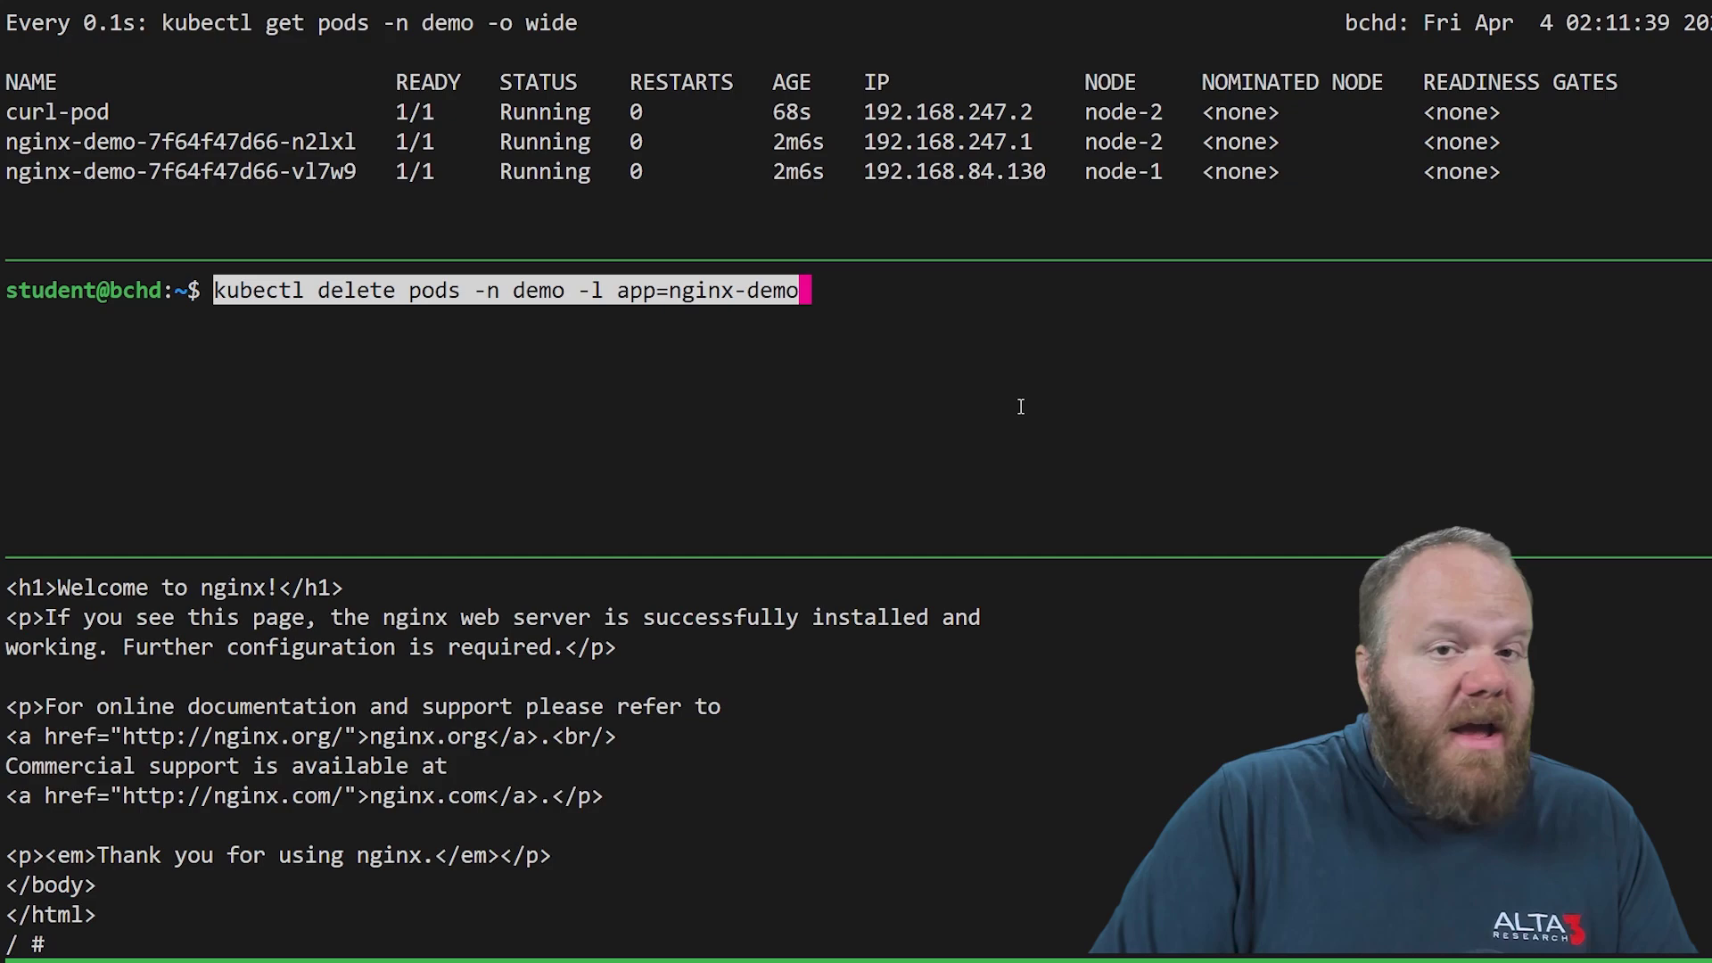
Step: Delete the app=nginx-demo pods, then retry wget to 192.168.247.1 in the cleared busybox pane
key(Return)
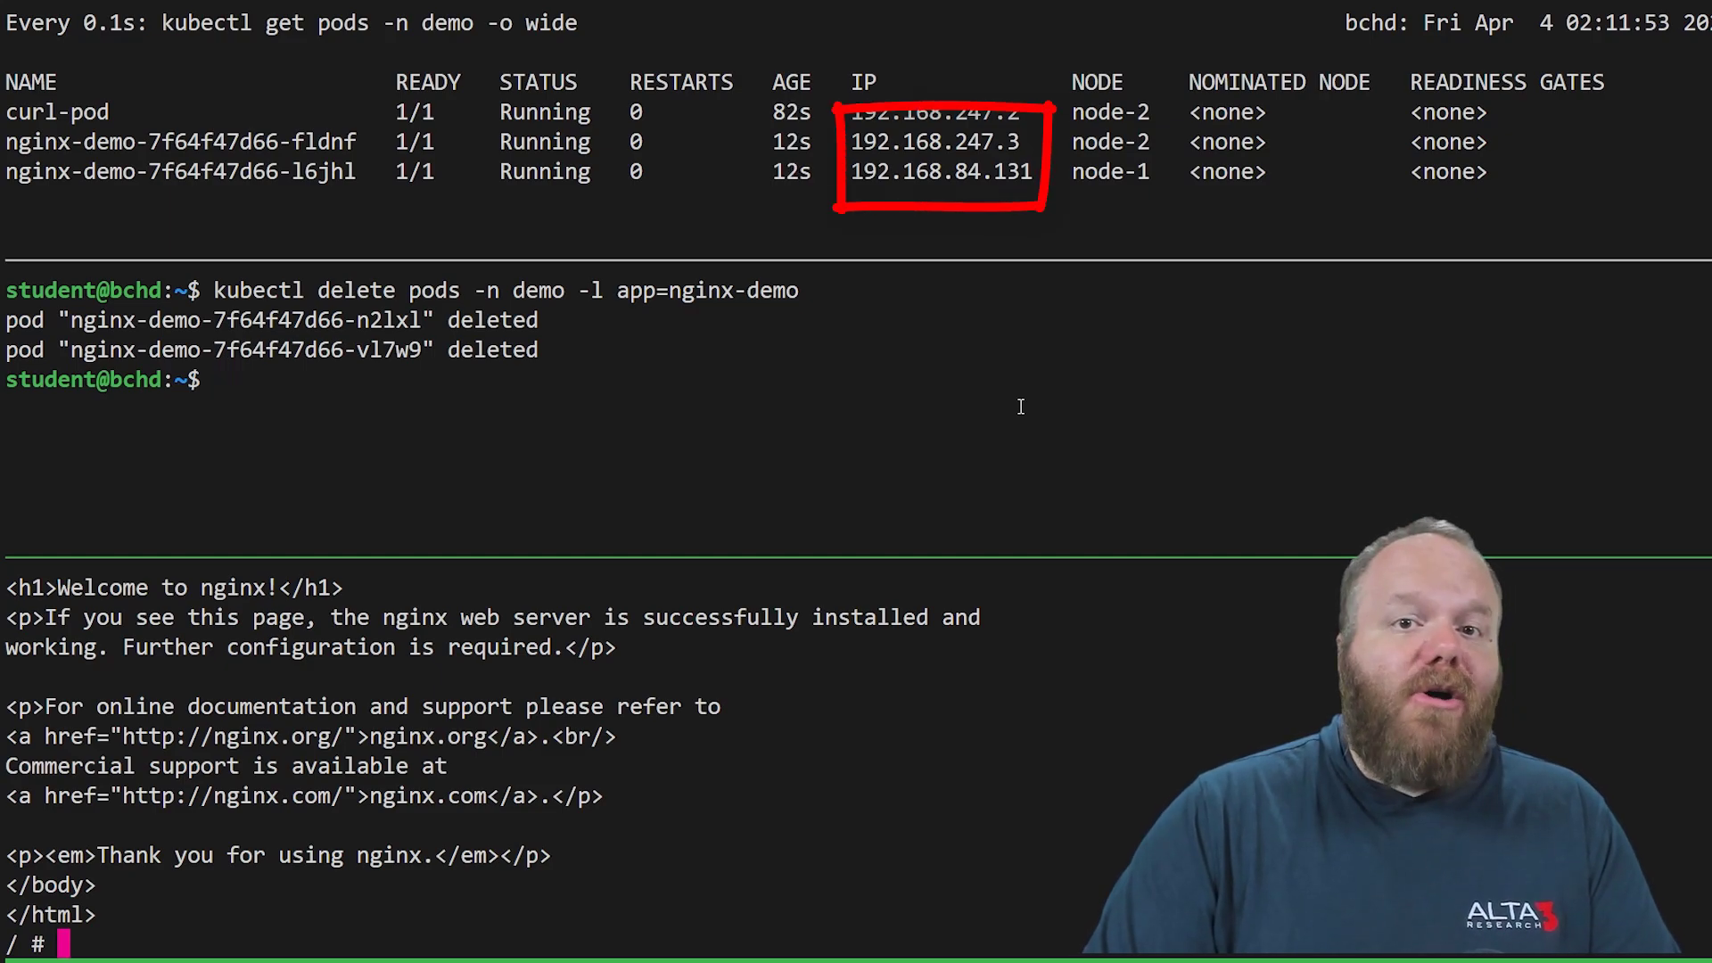
key(ctrl+b)
key(Down)
key(ctrl+l)
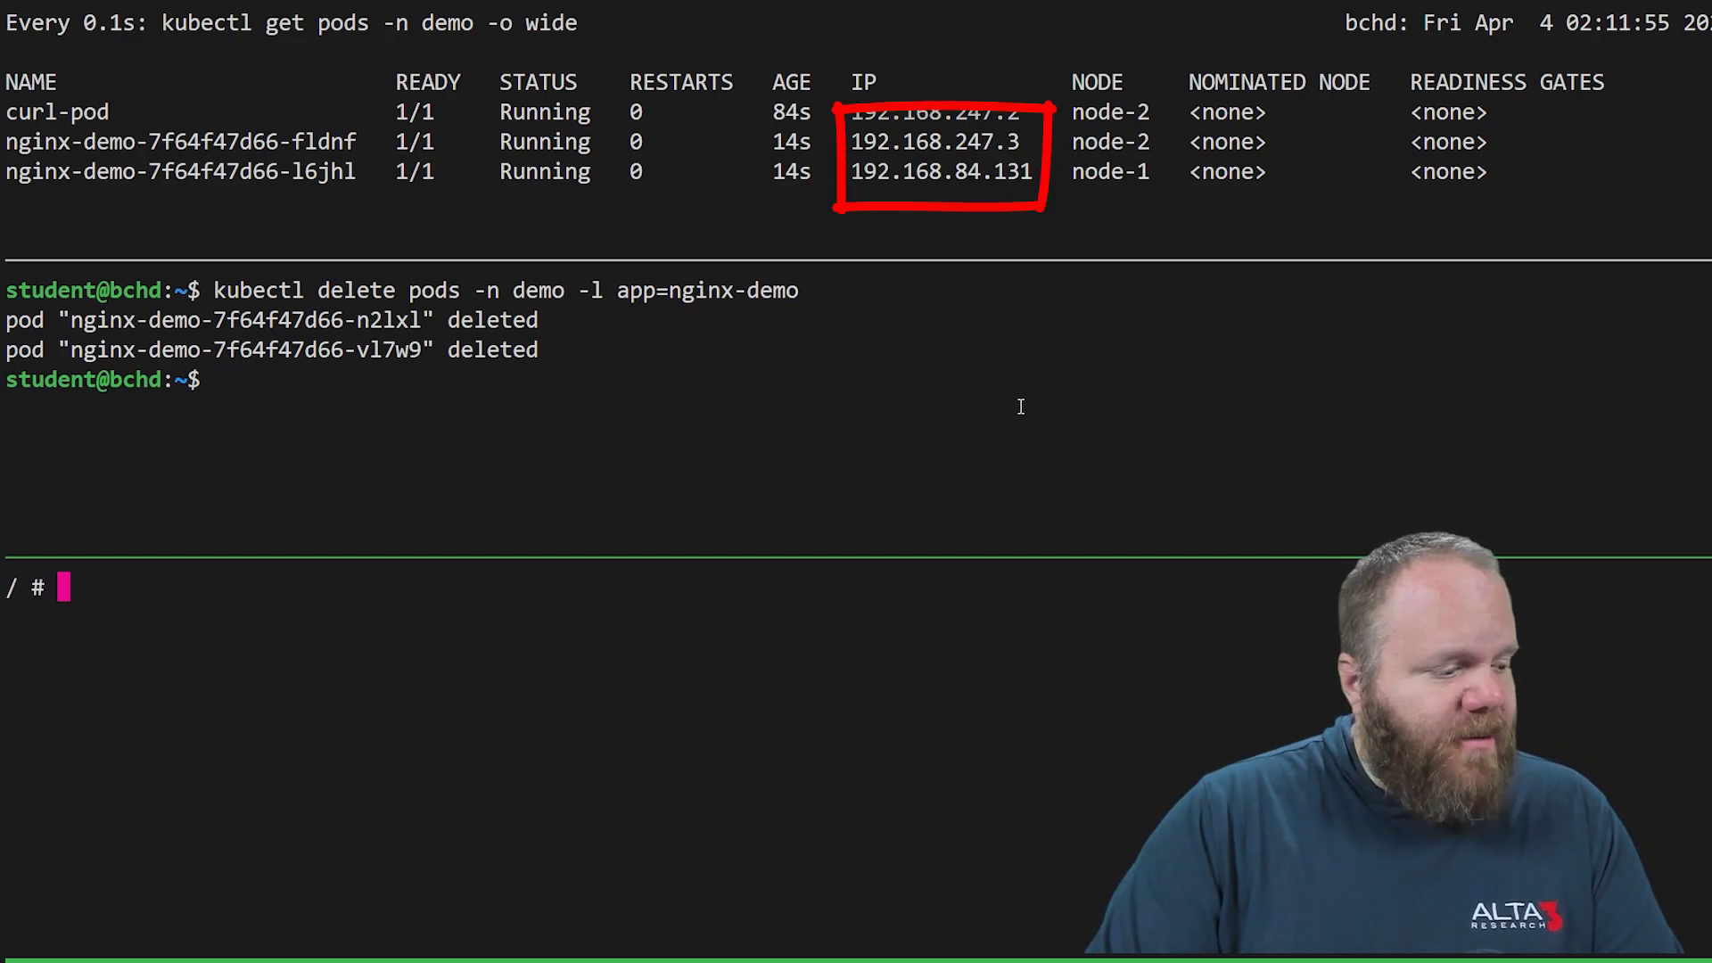
key(Up)
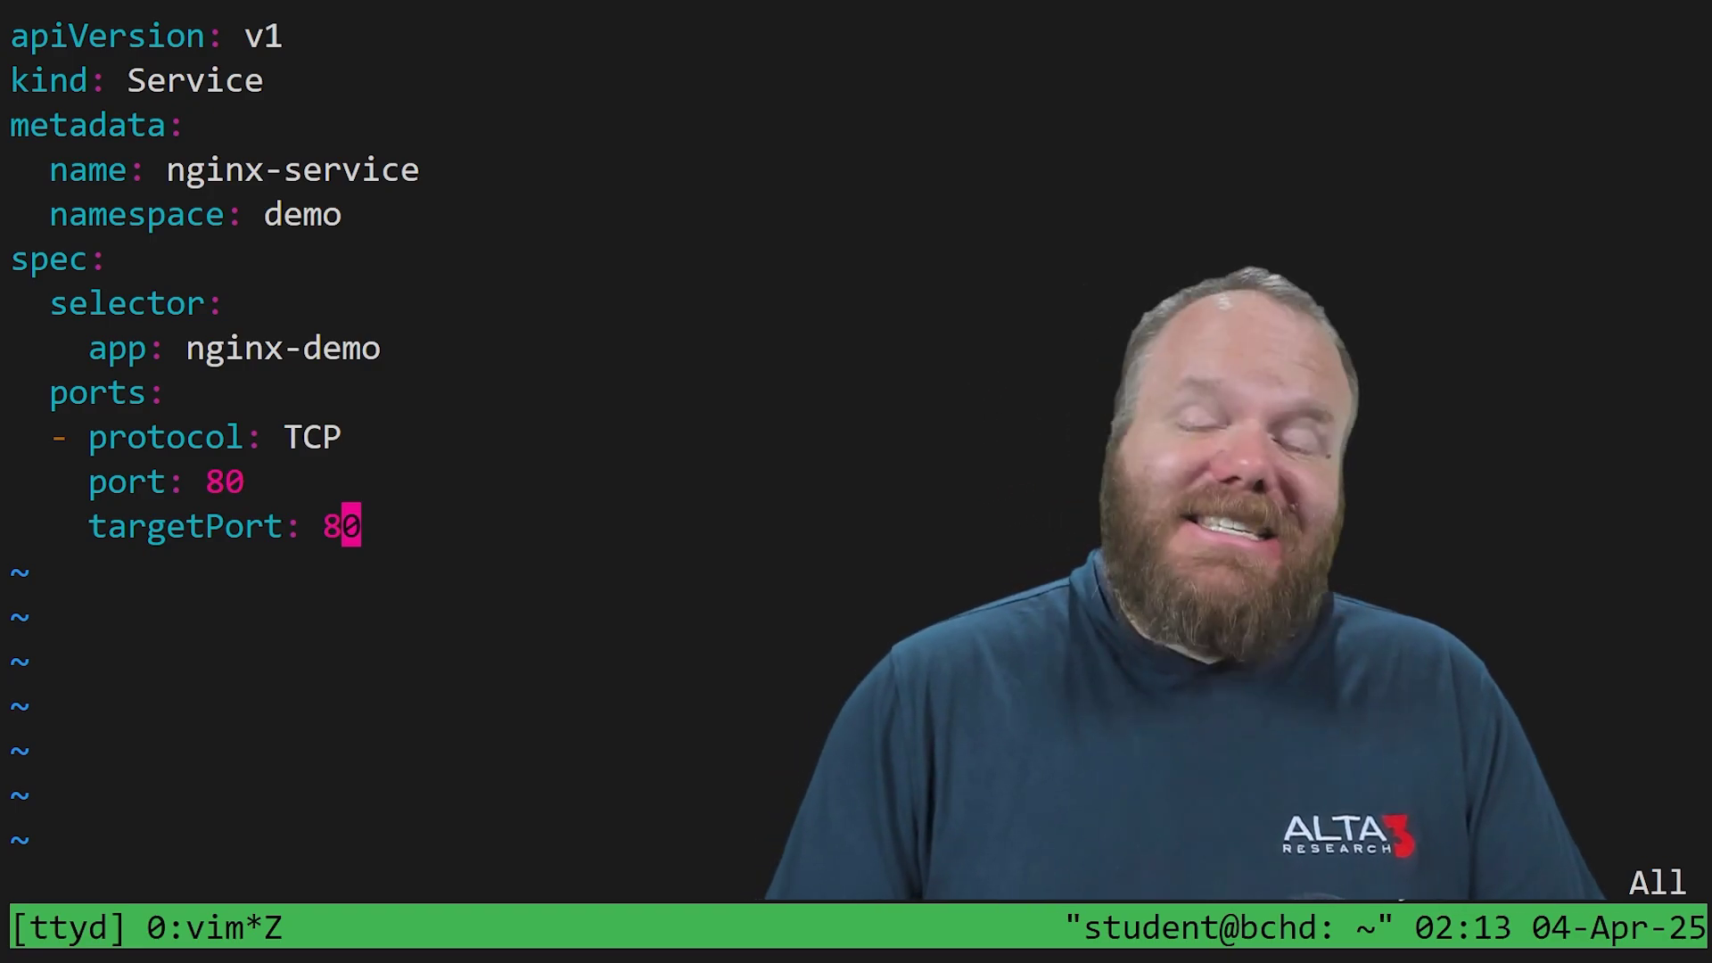
Step: Select a region of the nginx-service manifest (app nginx-demo, TCP port 80) in vim
drag(31, 341, 407, 268)
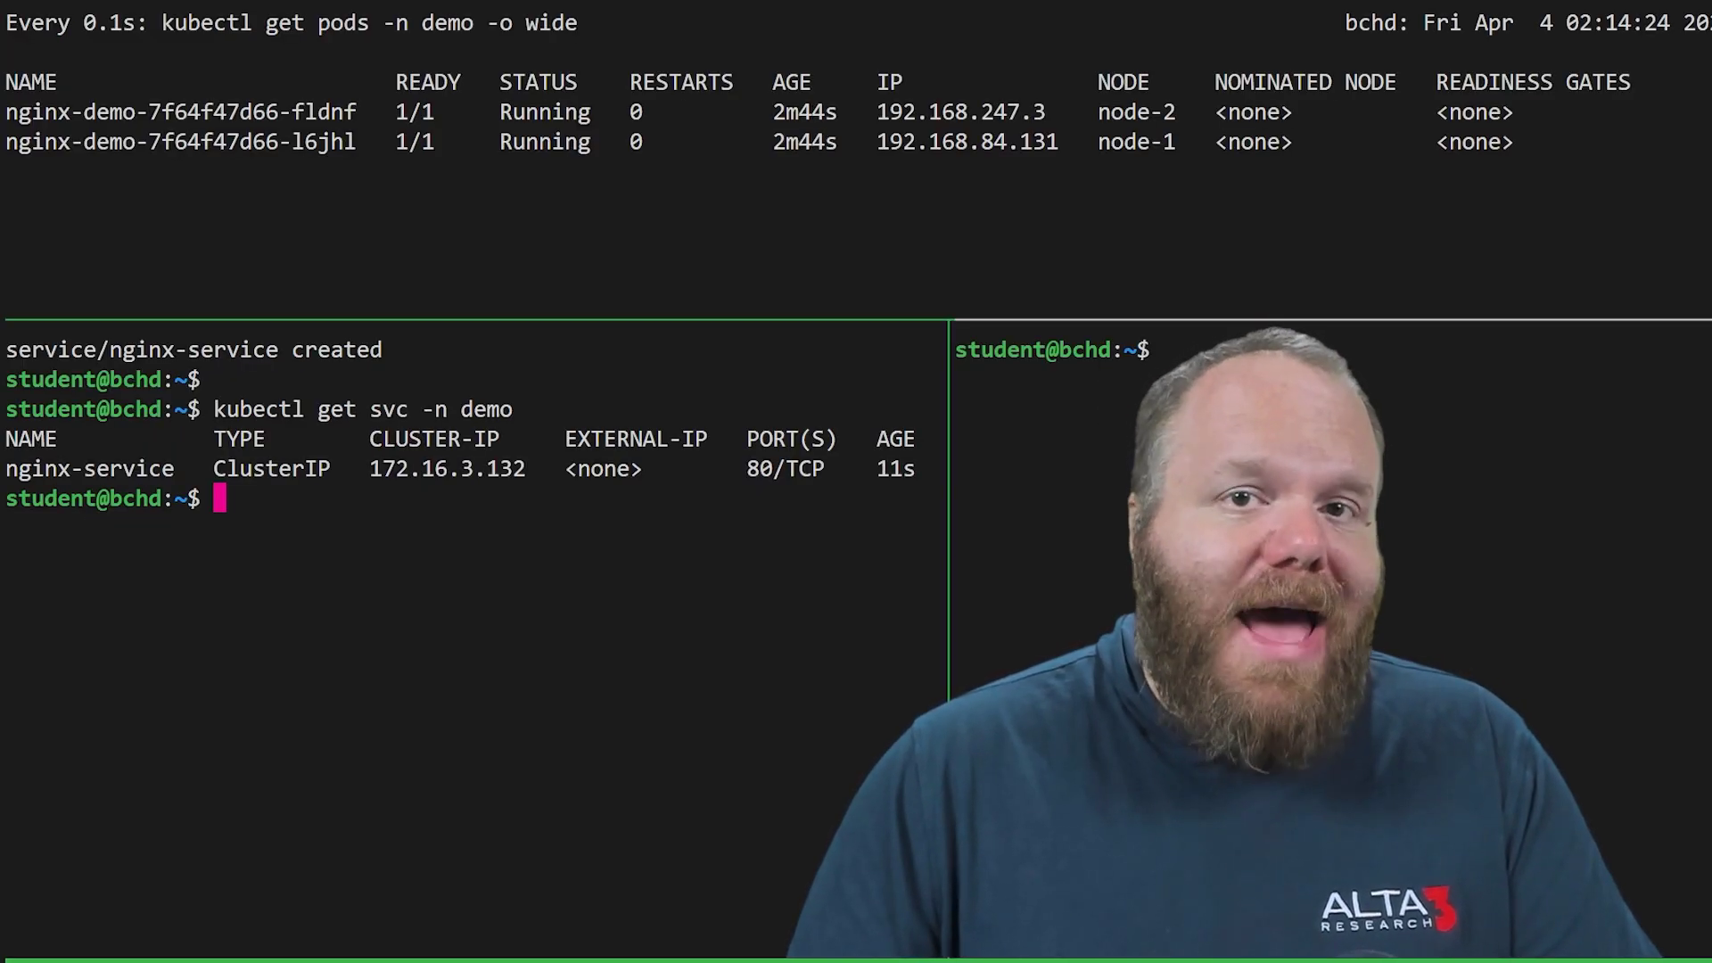
Step: Select lines in the left pane listing nginx-service at ClusterIP 172.16.3.132, port 80
drag(204, 409, 203, 465)
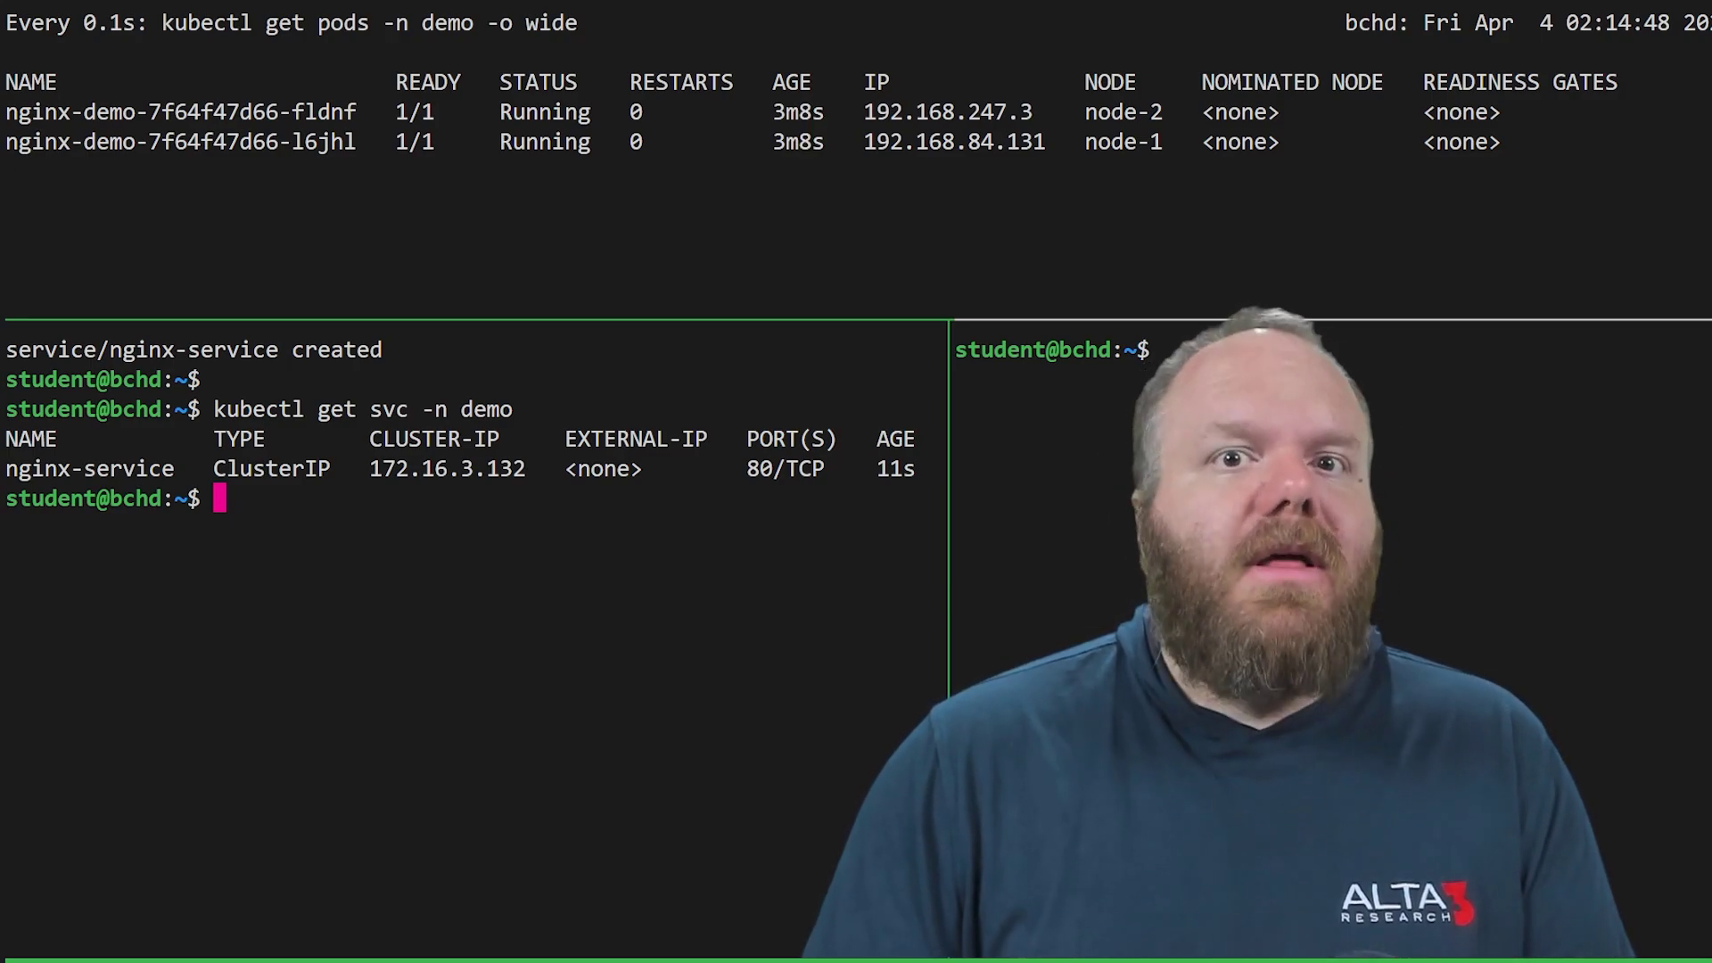
Step: Clear the left pane and rerun 'watch -n 0.1 kubectl describe svc -n demo' from history
key(ctrl+l)
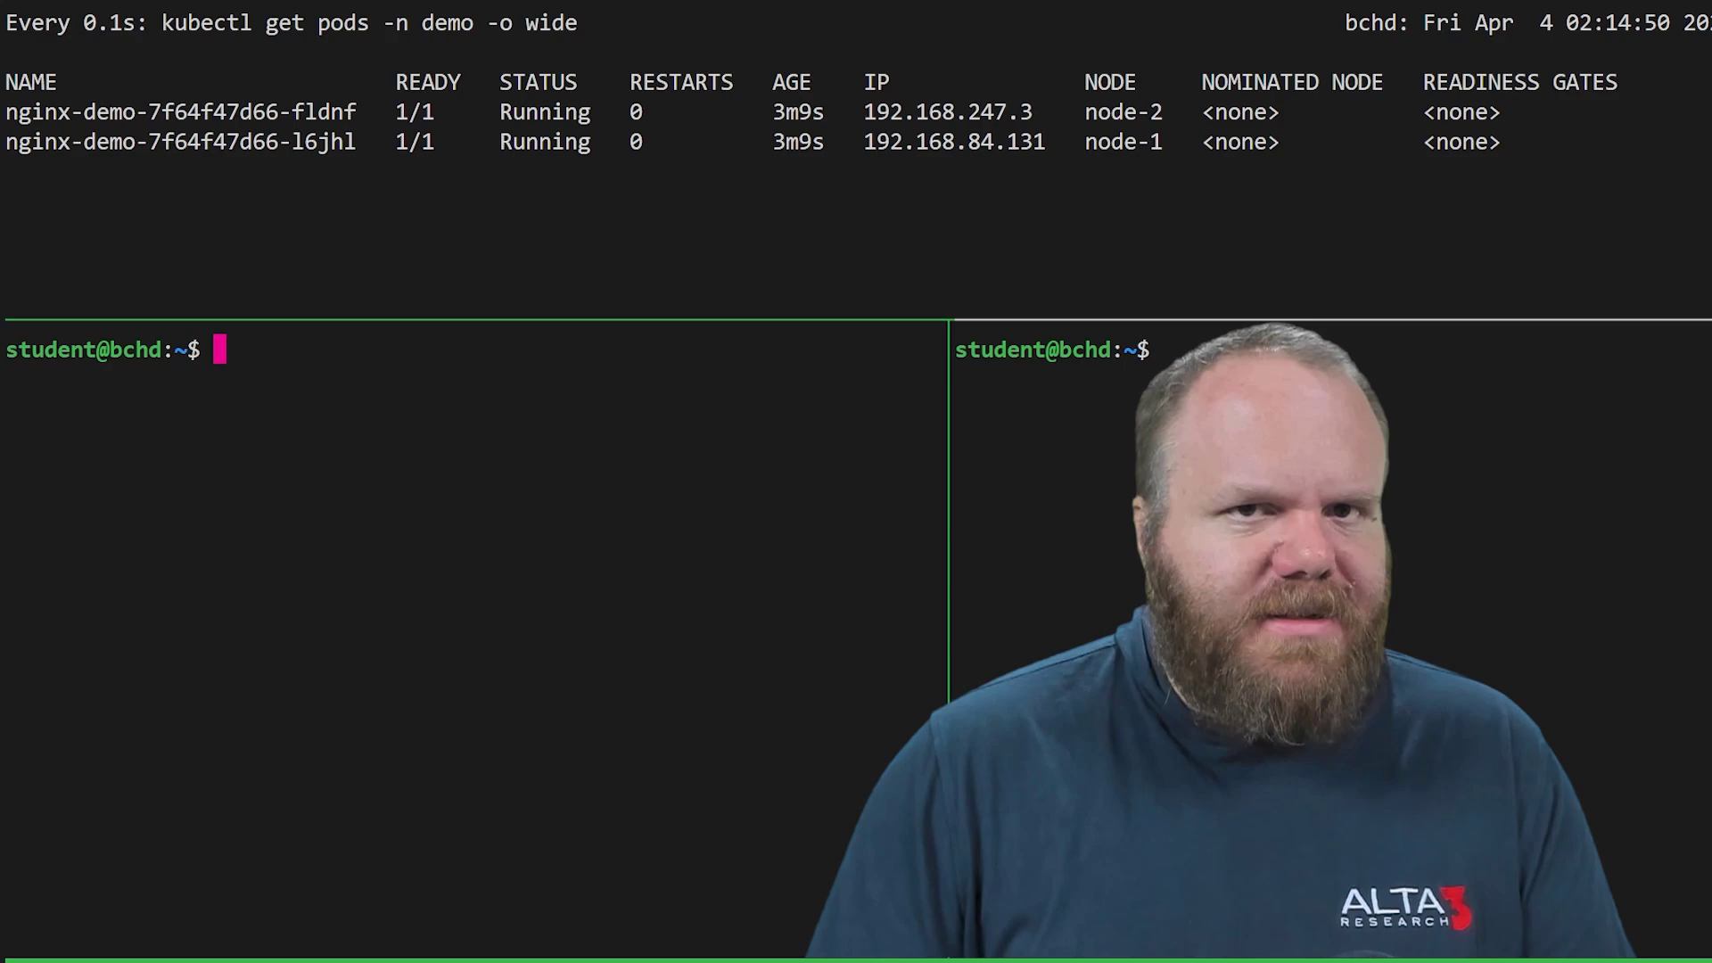
key(Up)
key(Up)
key(Up)
key(Down)
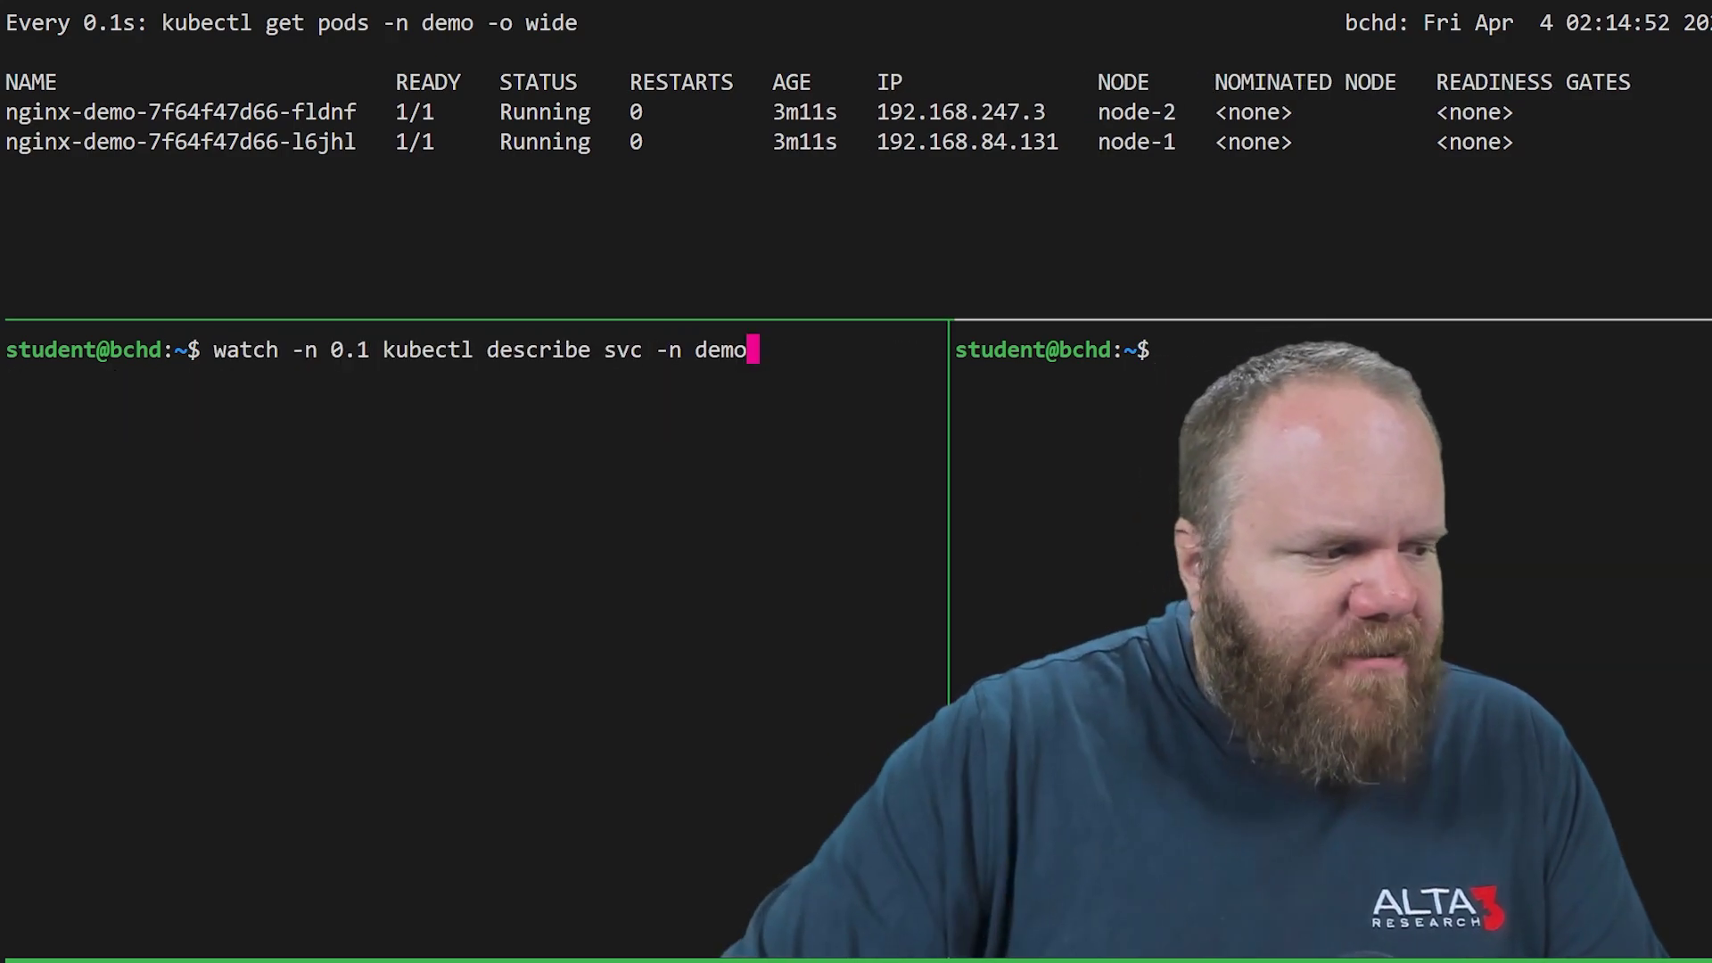
key(Return)
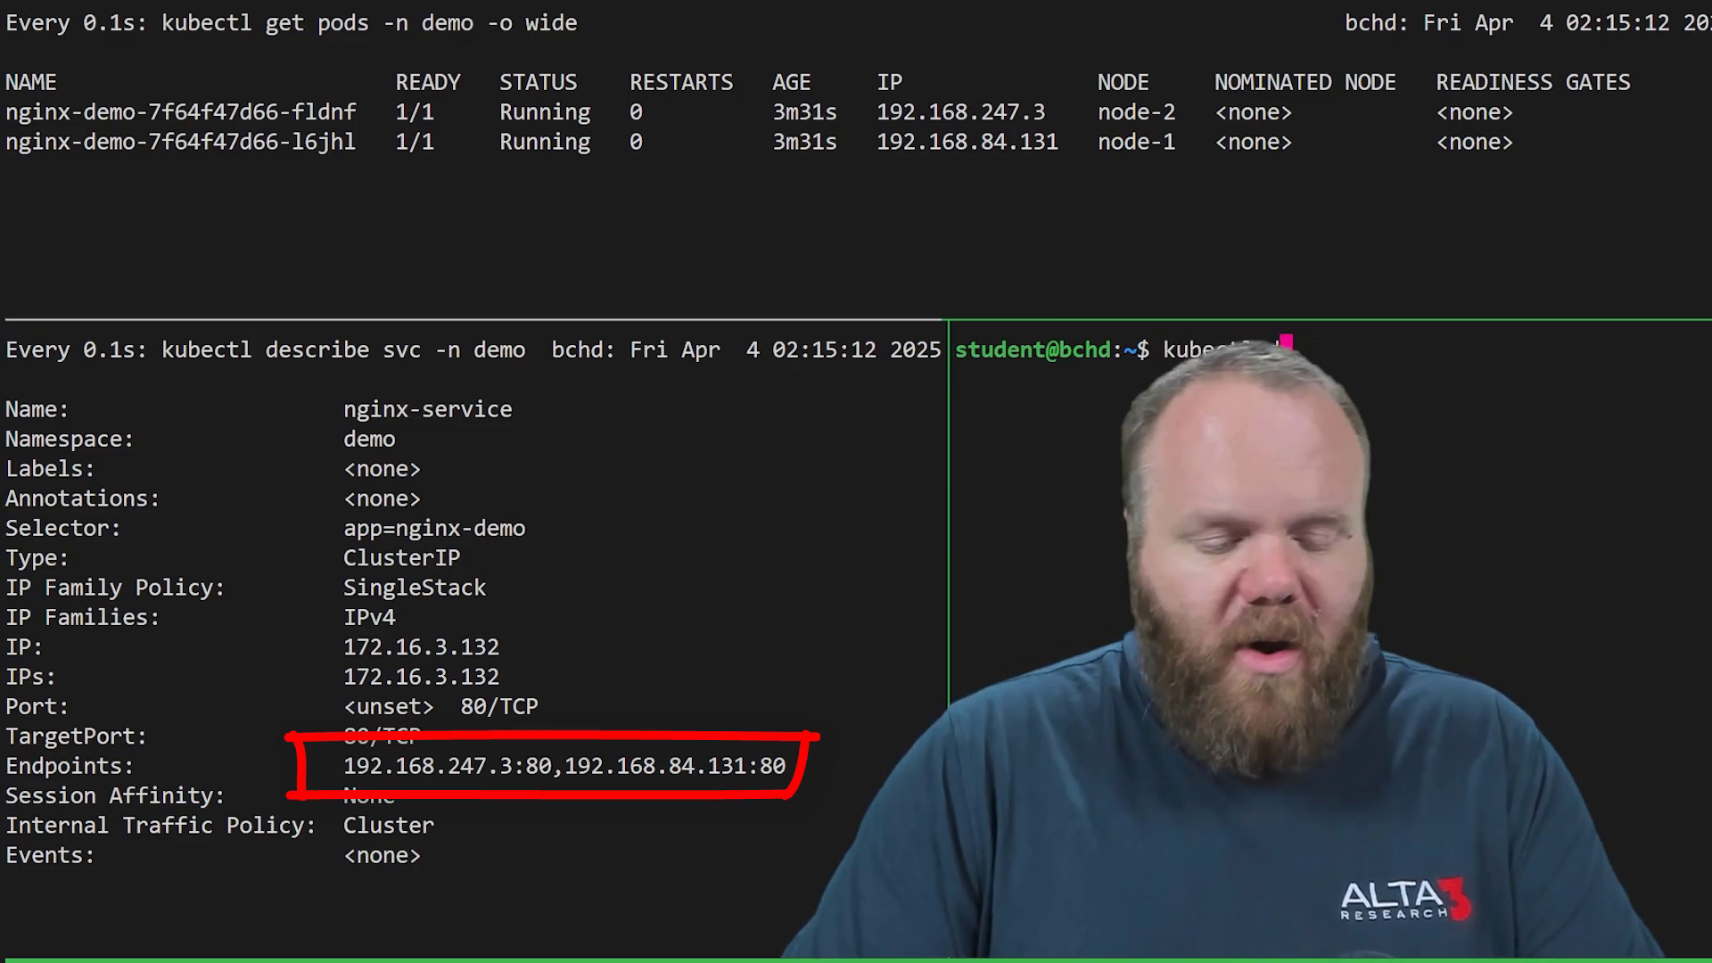
text(d)
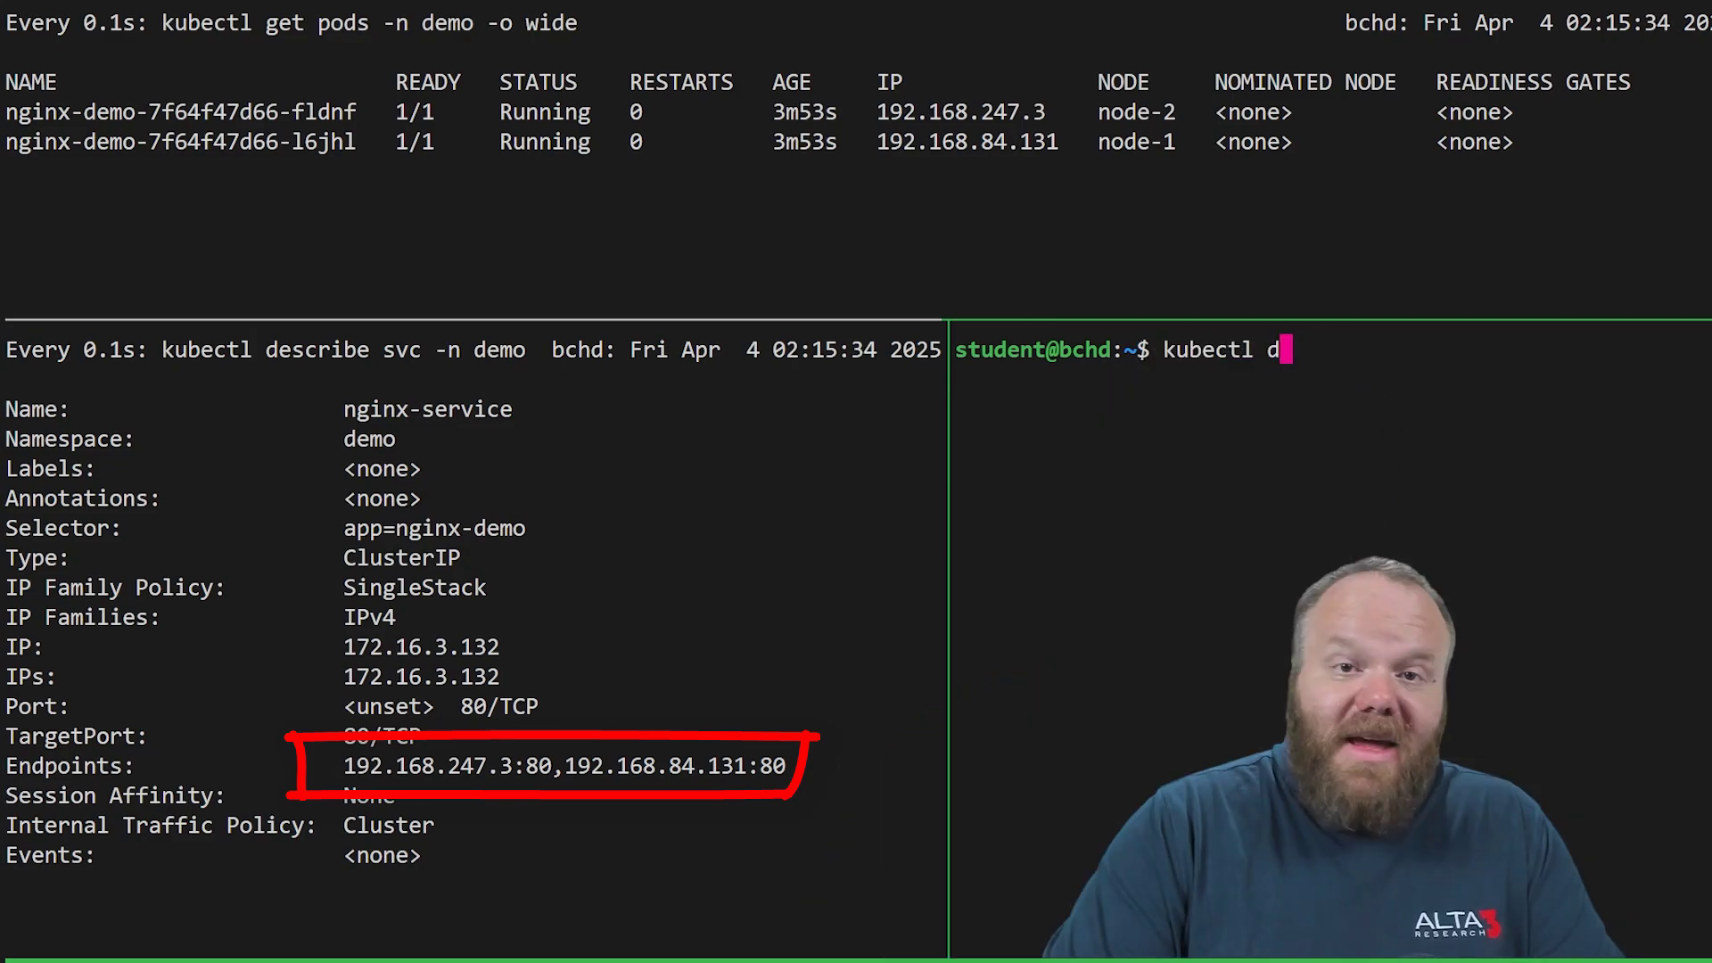
text(elete pods -n de)
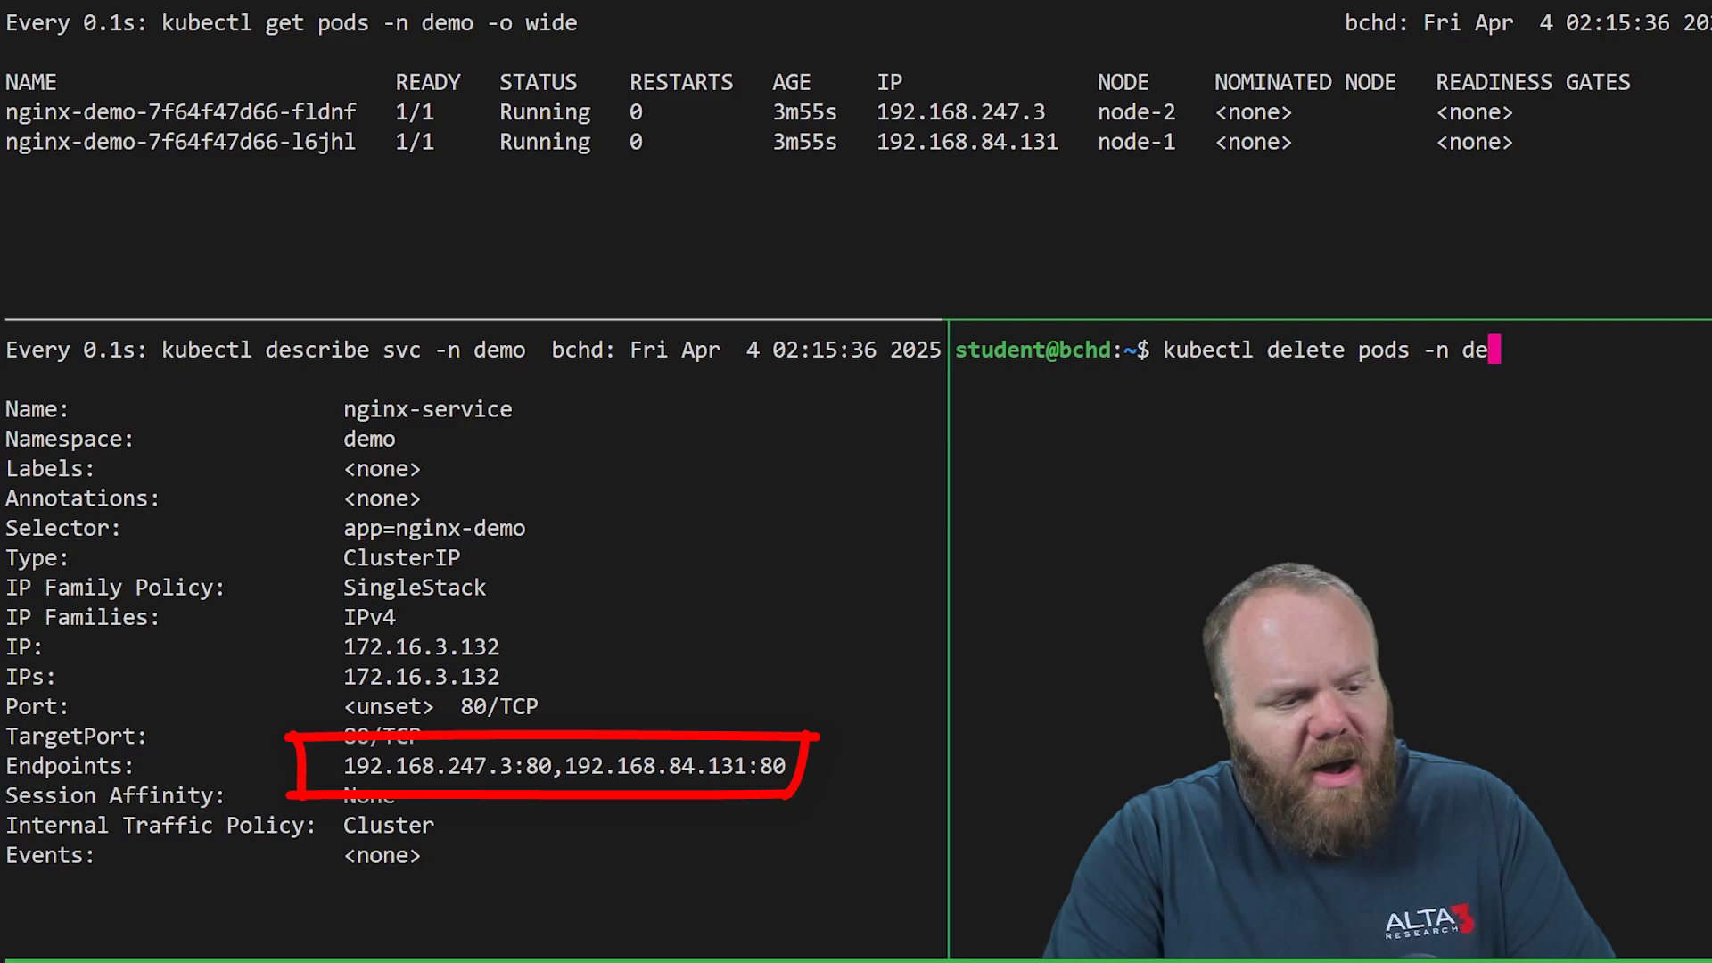
text(mo --all)
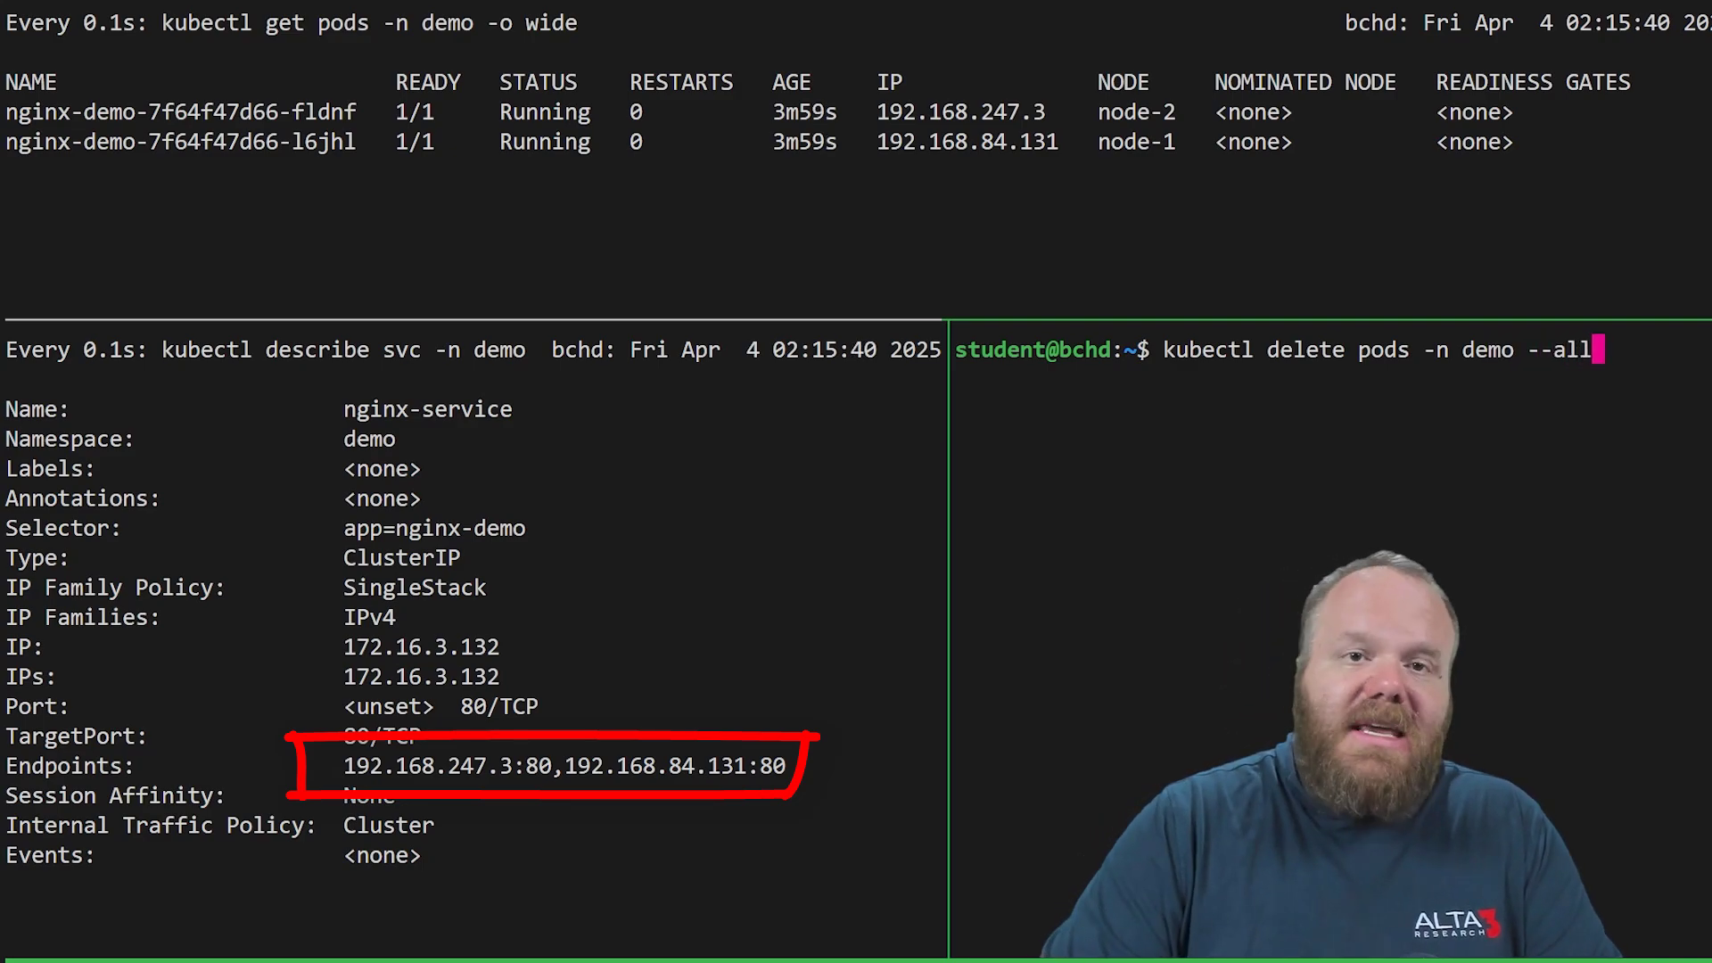
Step: Run 'kubectl delete pods -n demo --all' so endpoints move to the replacement pods
key(Return)
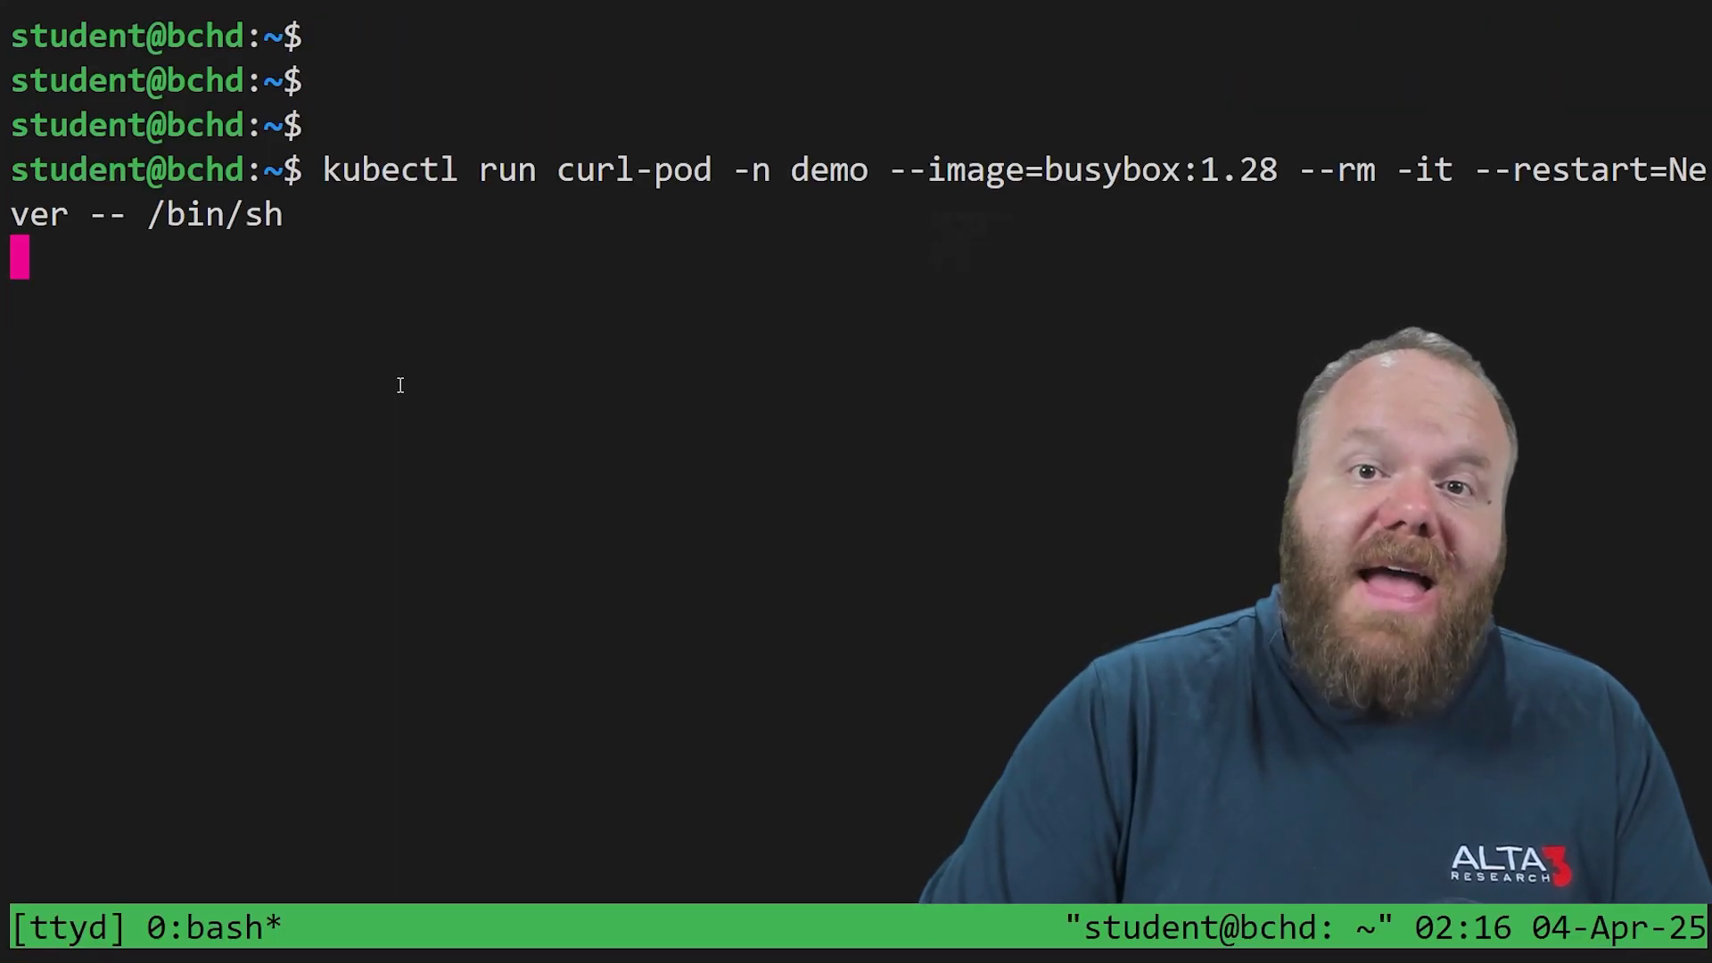
key(Return)
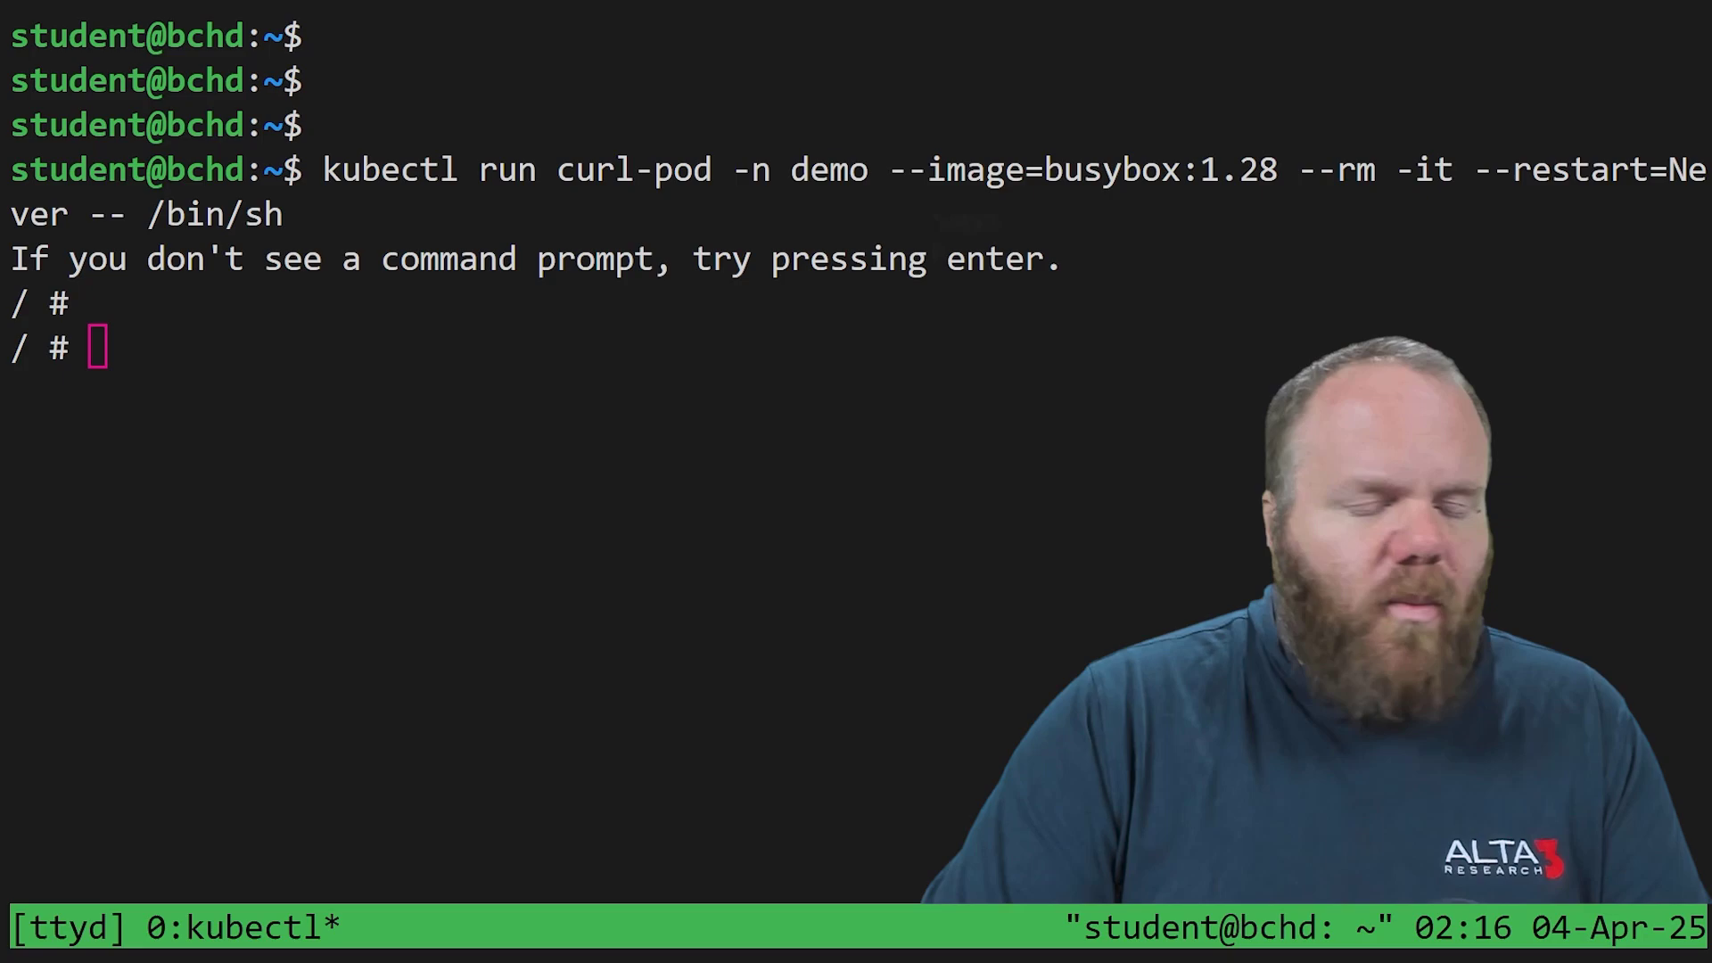
text(wget -qO- http://nginx-service)
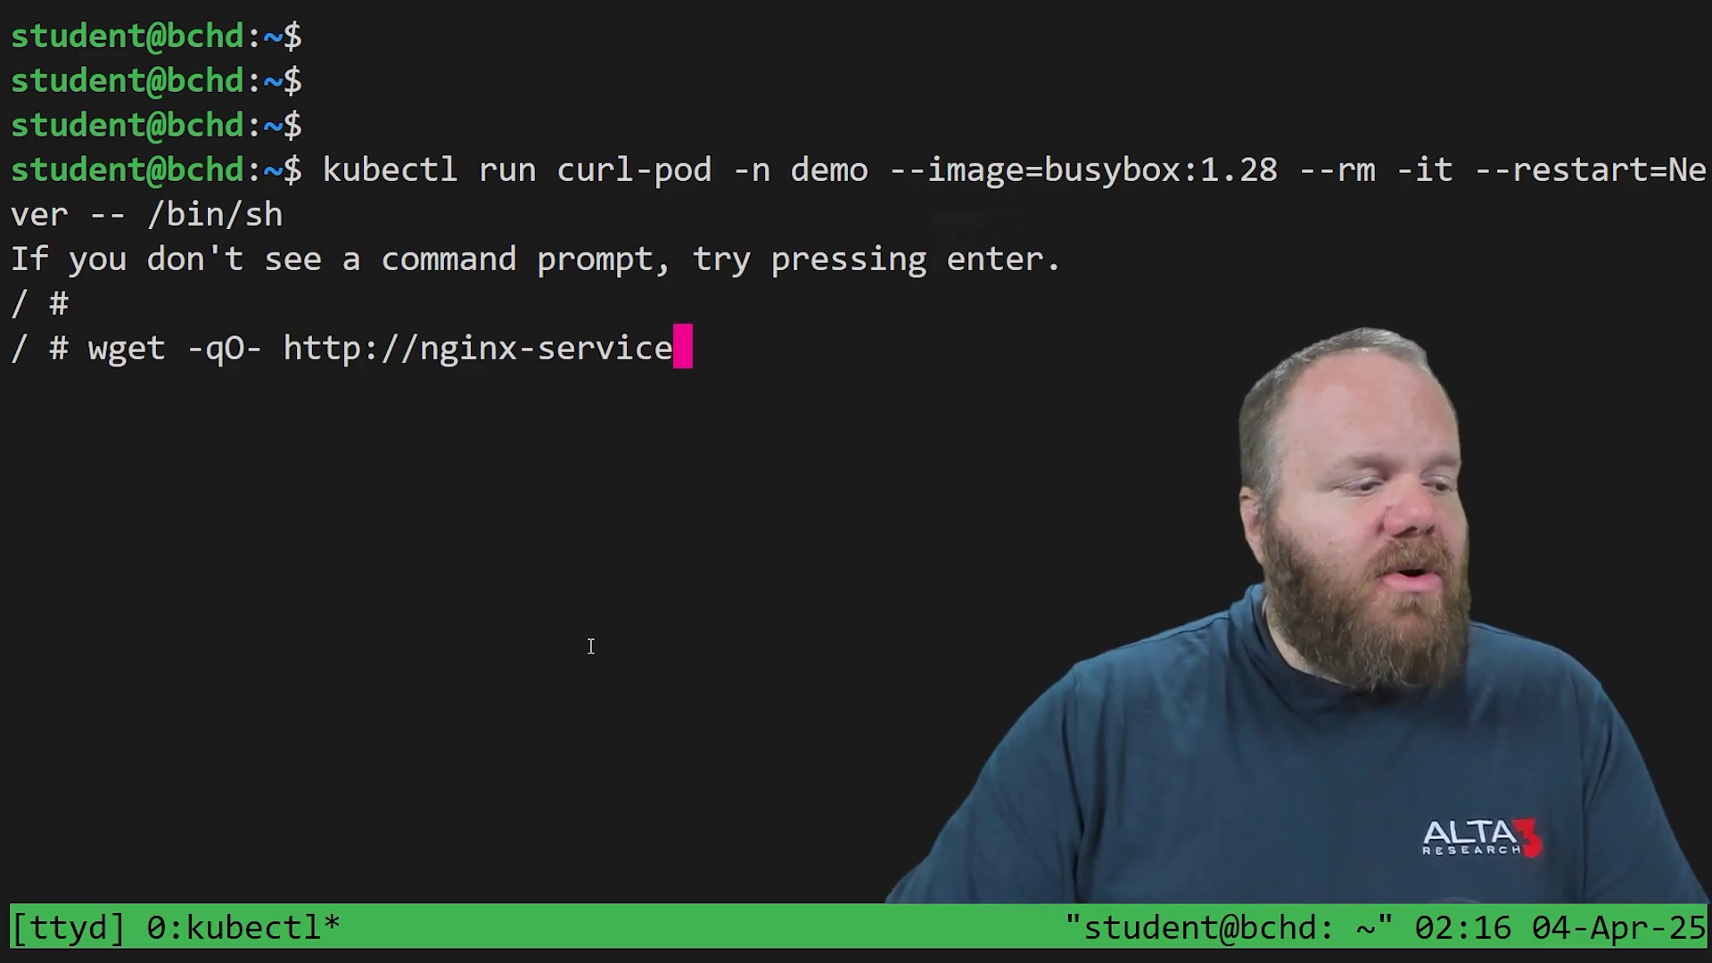
key(Return)
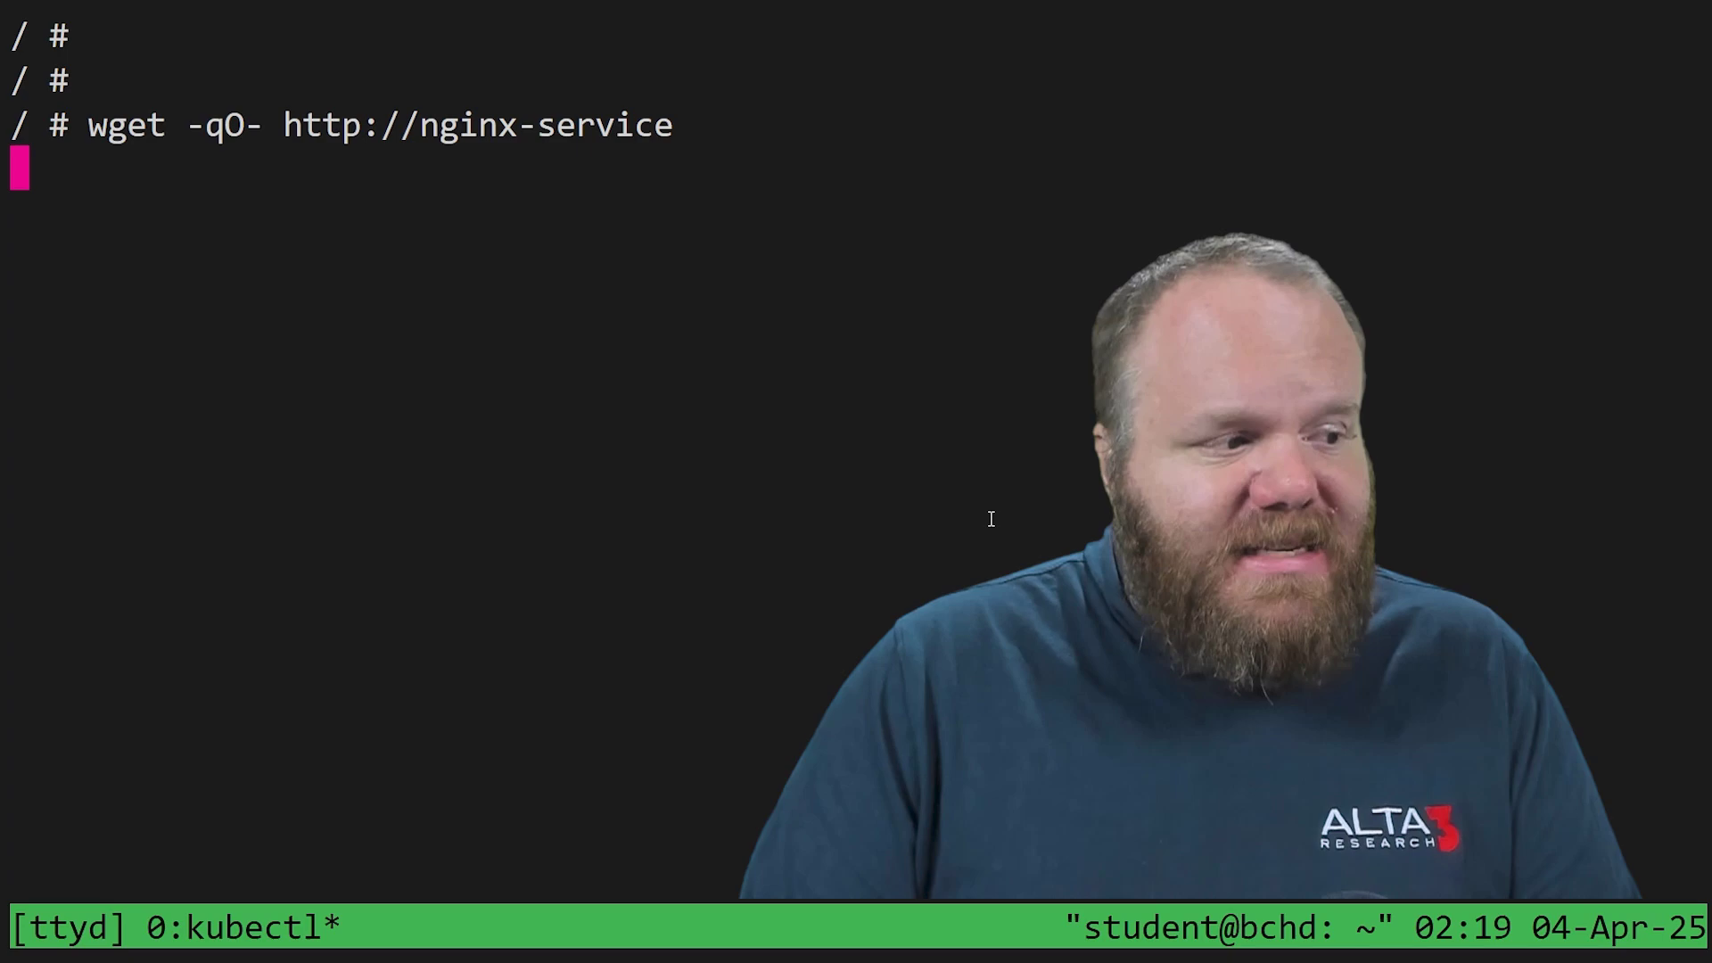
Step: Split off a new shell pane below the hanging wget to nginx-service
key(ctrl+b)
key(quotedbl)
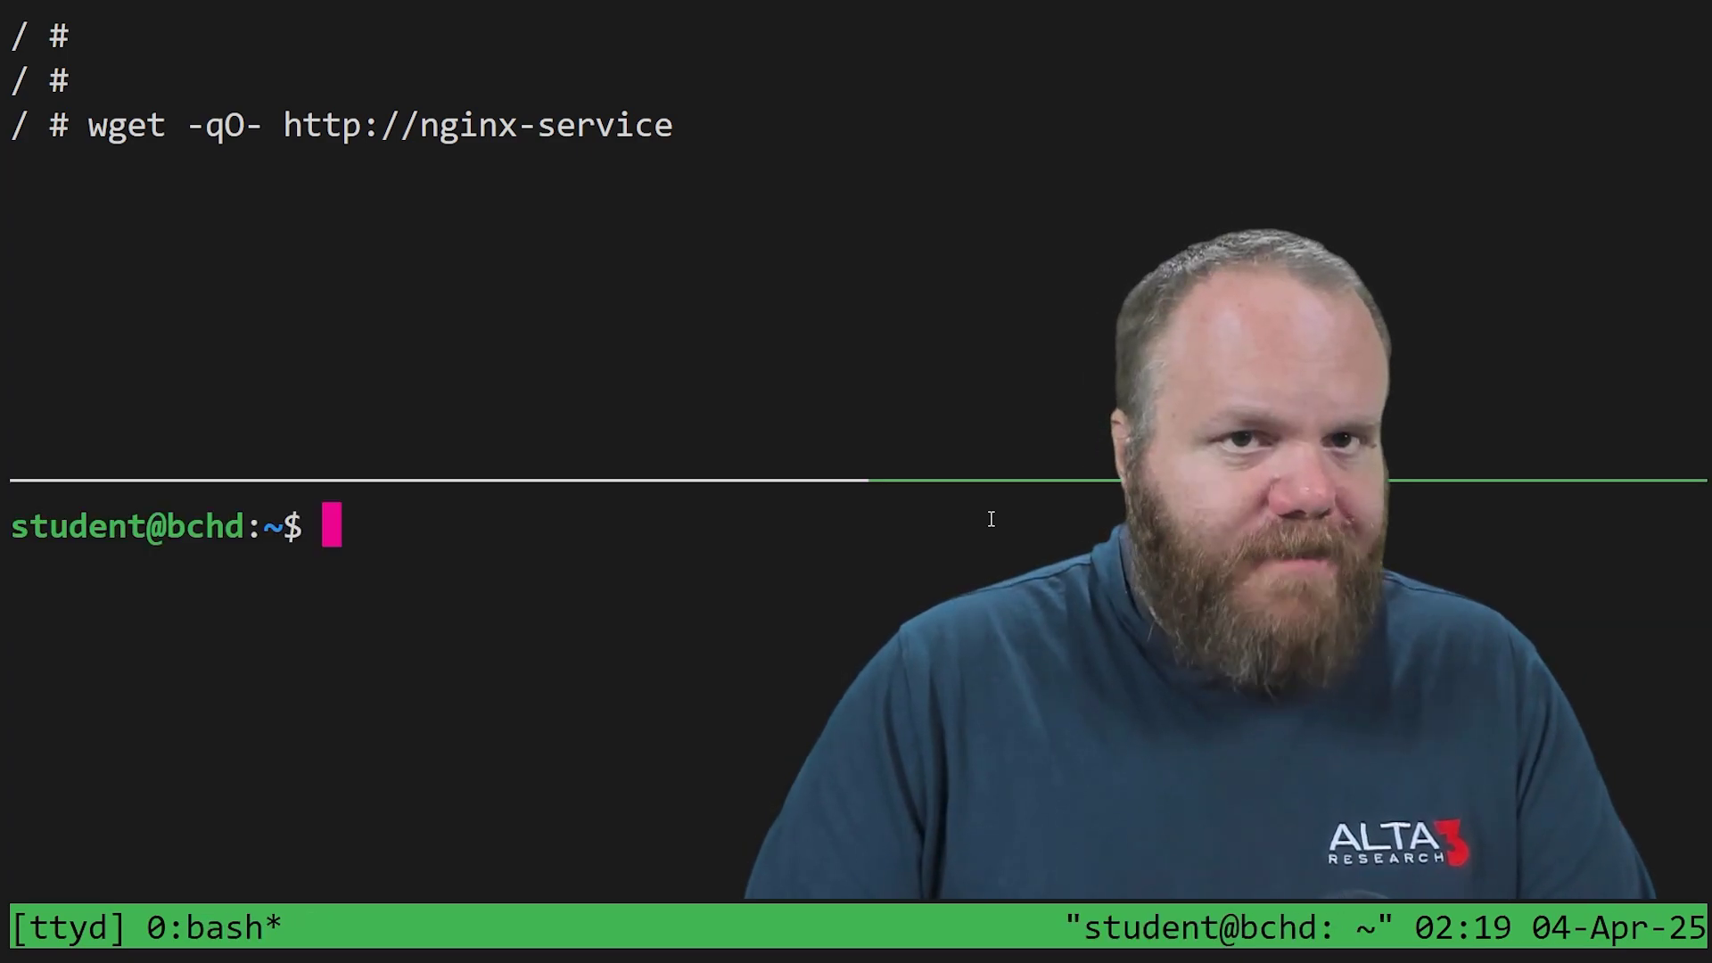
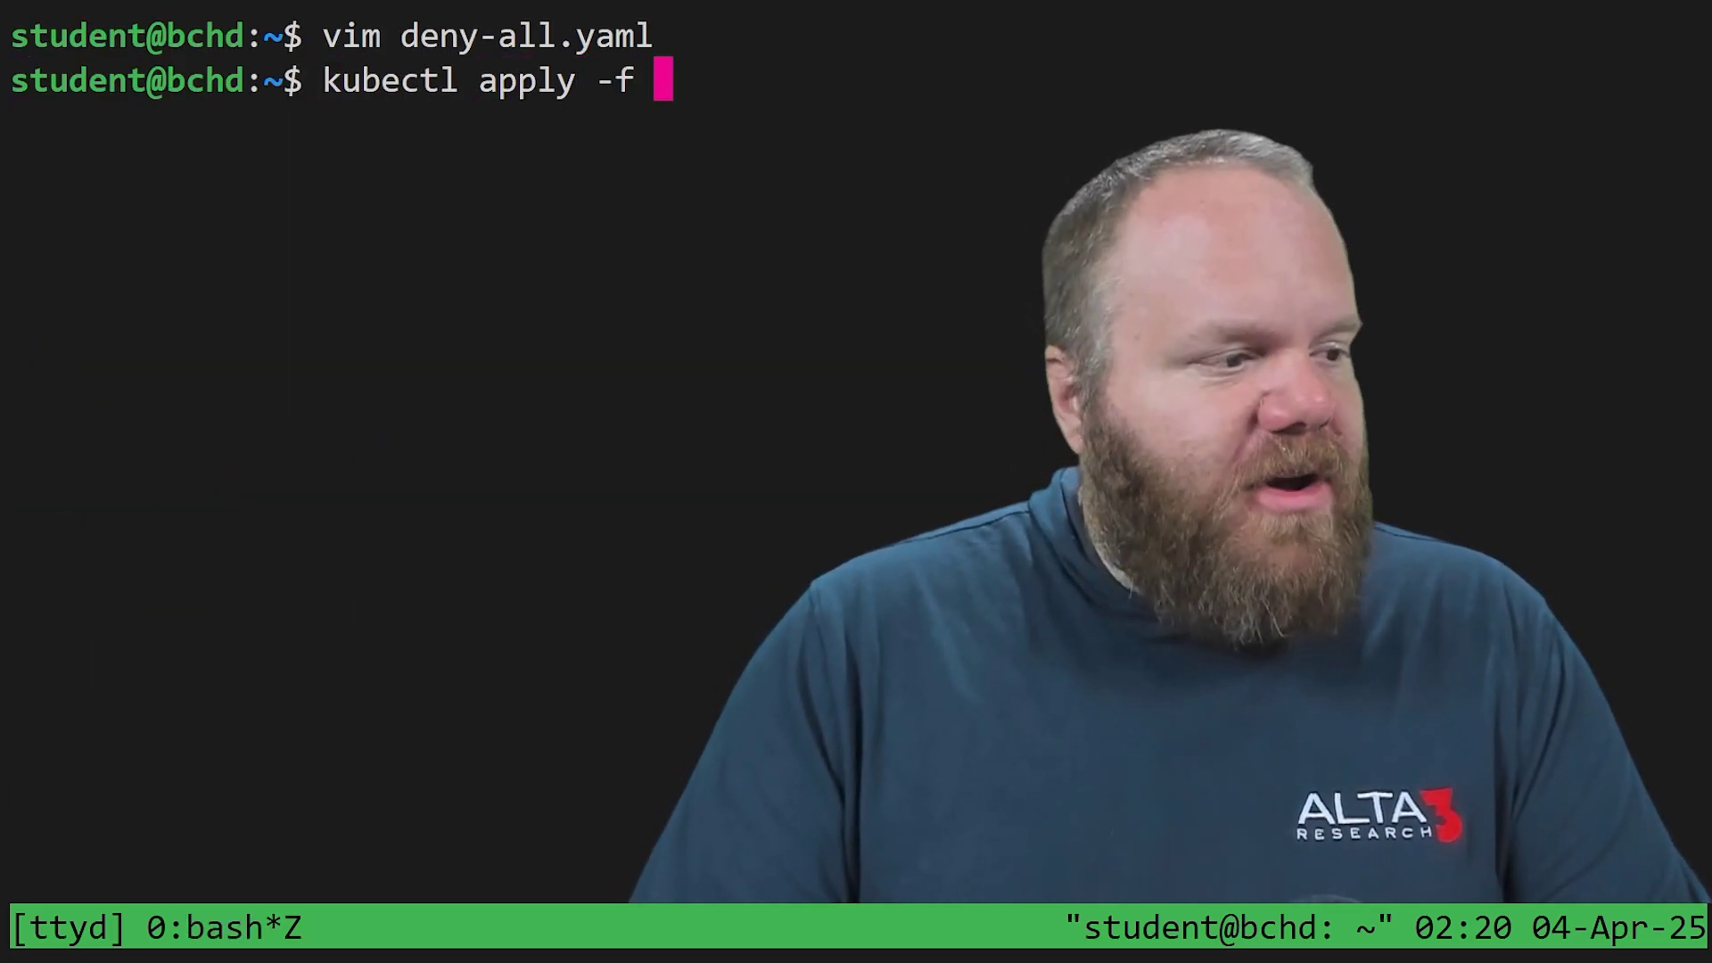
text(deny-all.yaml)
Step: Apply deny-all.yaml, then interrupt the blocked pod's wget, exit its shell and clear the pane
key(Return)
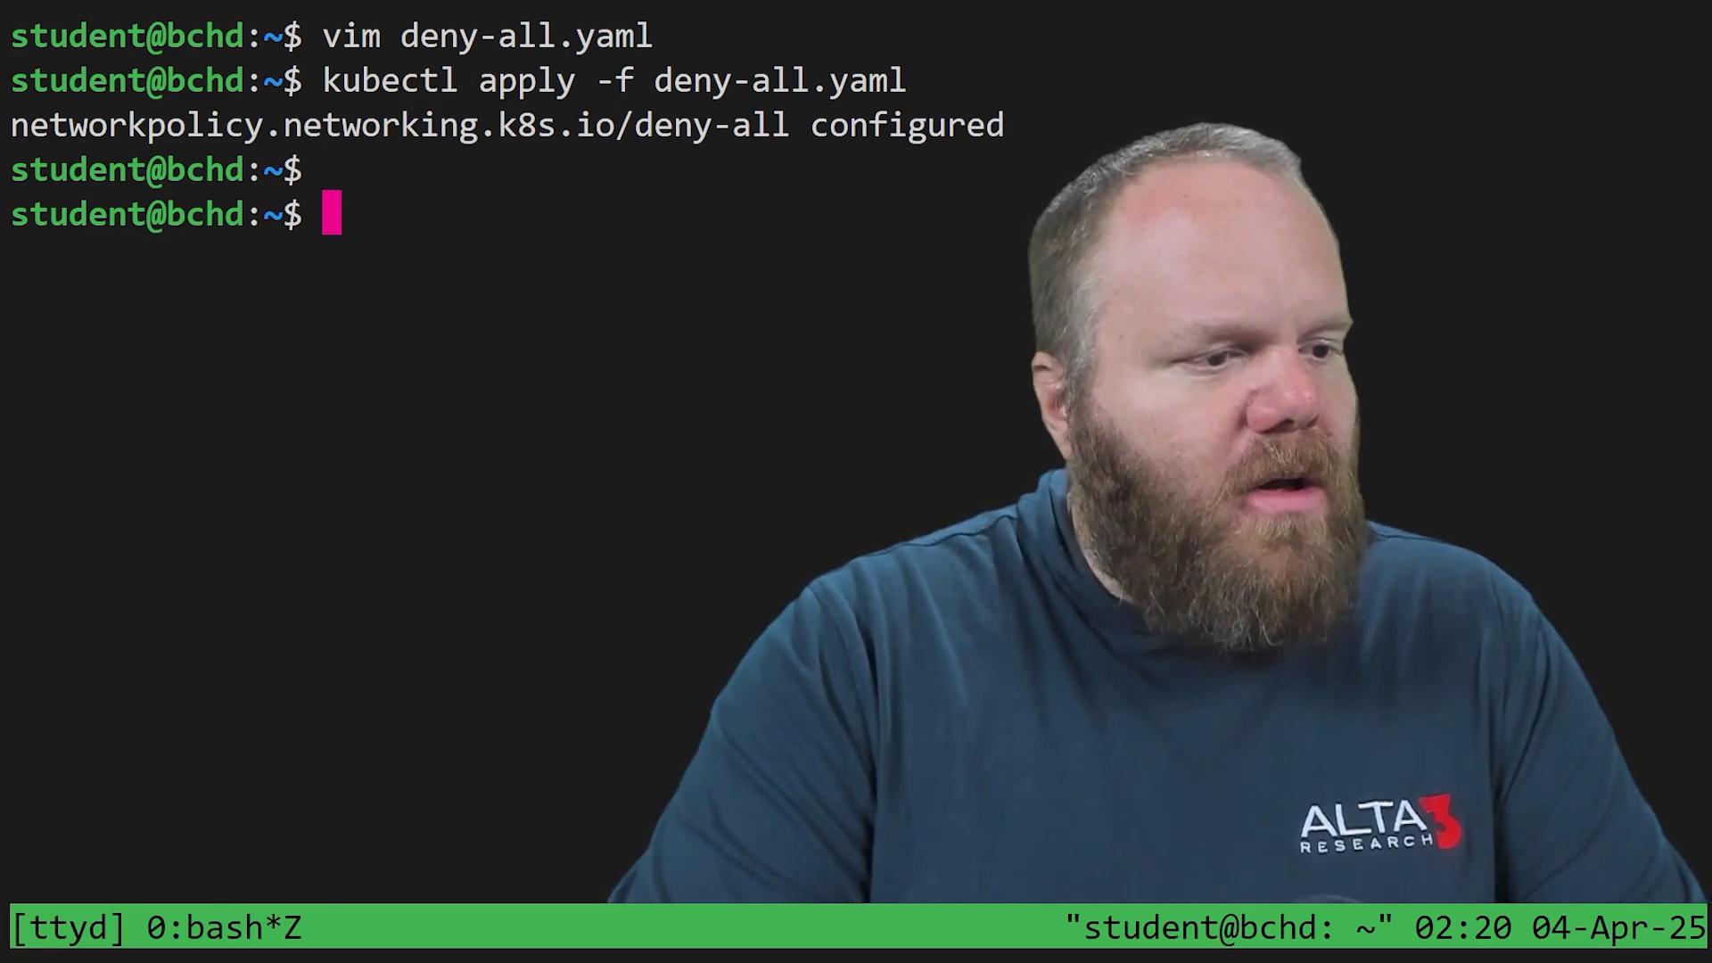
key(ctrl+b)
key(z)
key(ctrl+b)
key(Up)
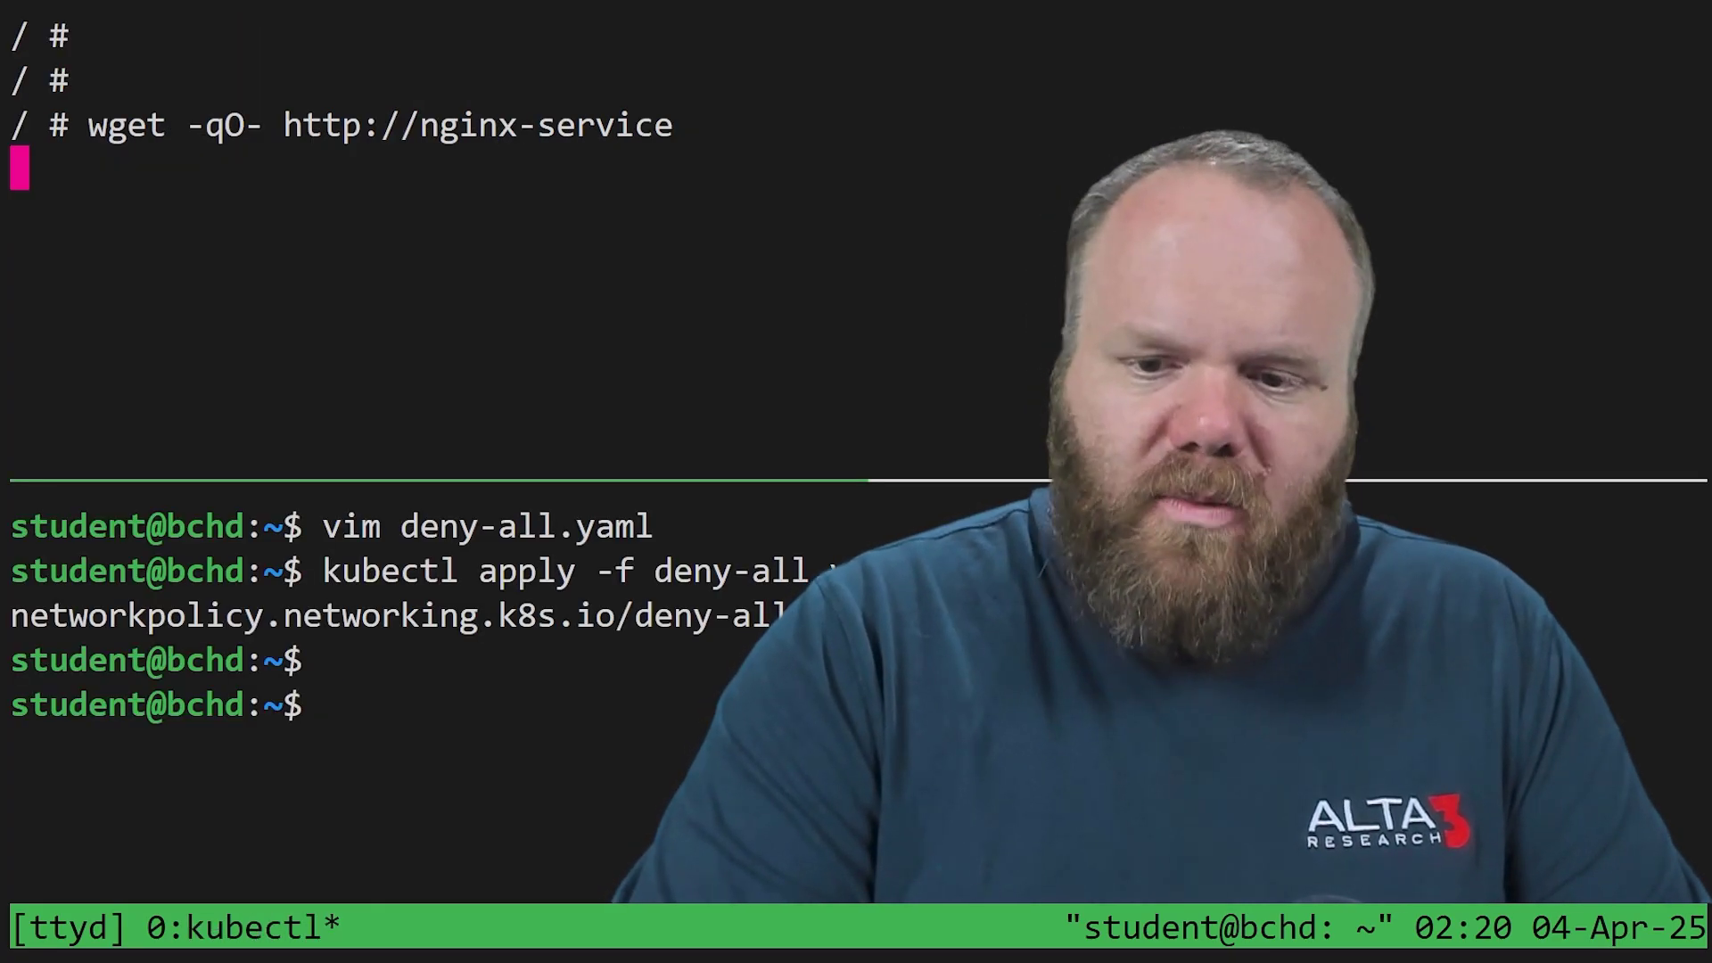
key(ctrl+c)
text(exit)
key(Return)
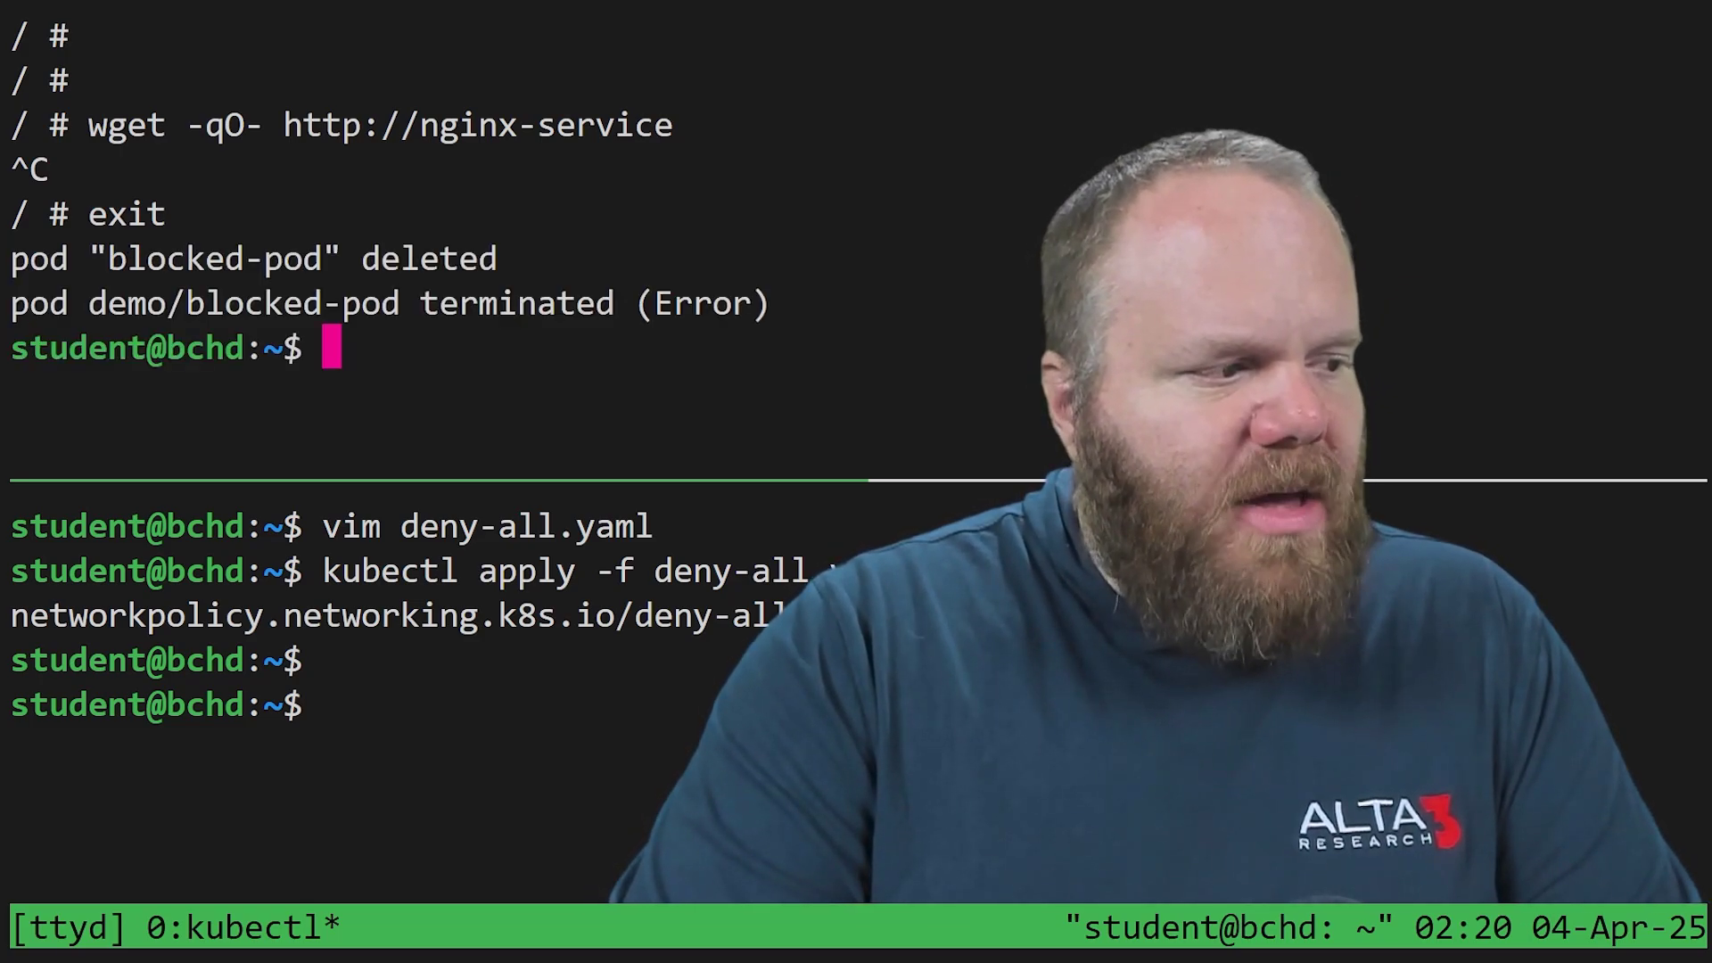
key(ctrl+l)
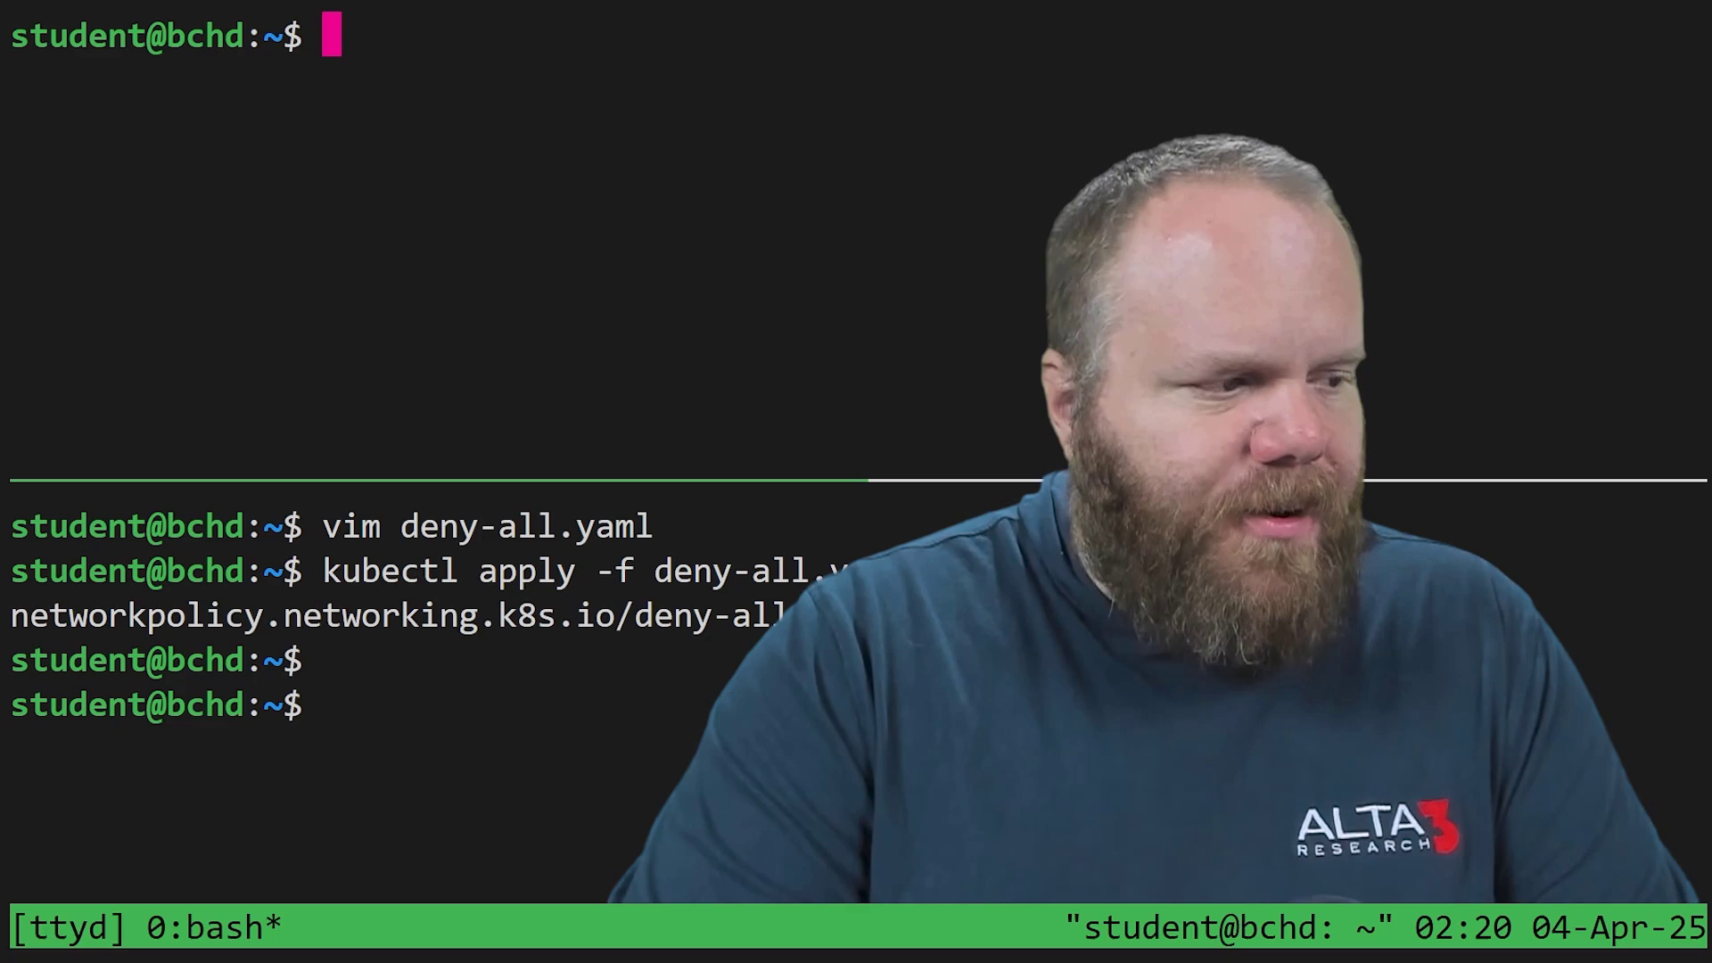
key(ctrl+shift+v)
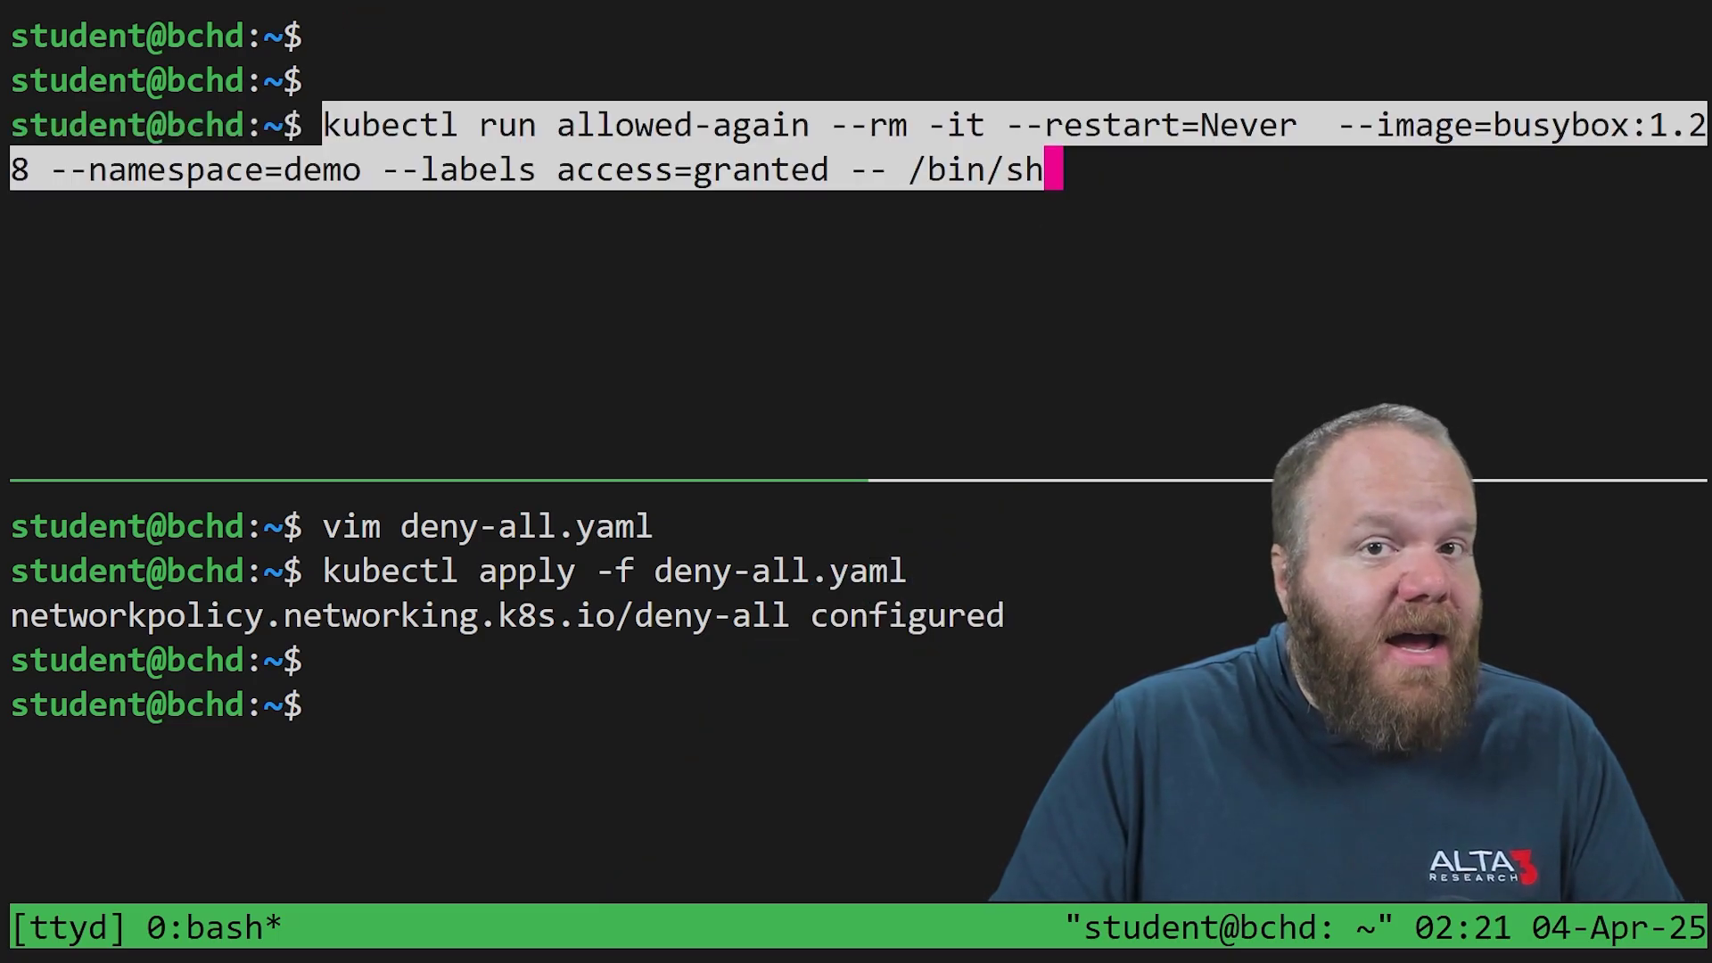
key(Return)
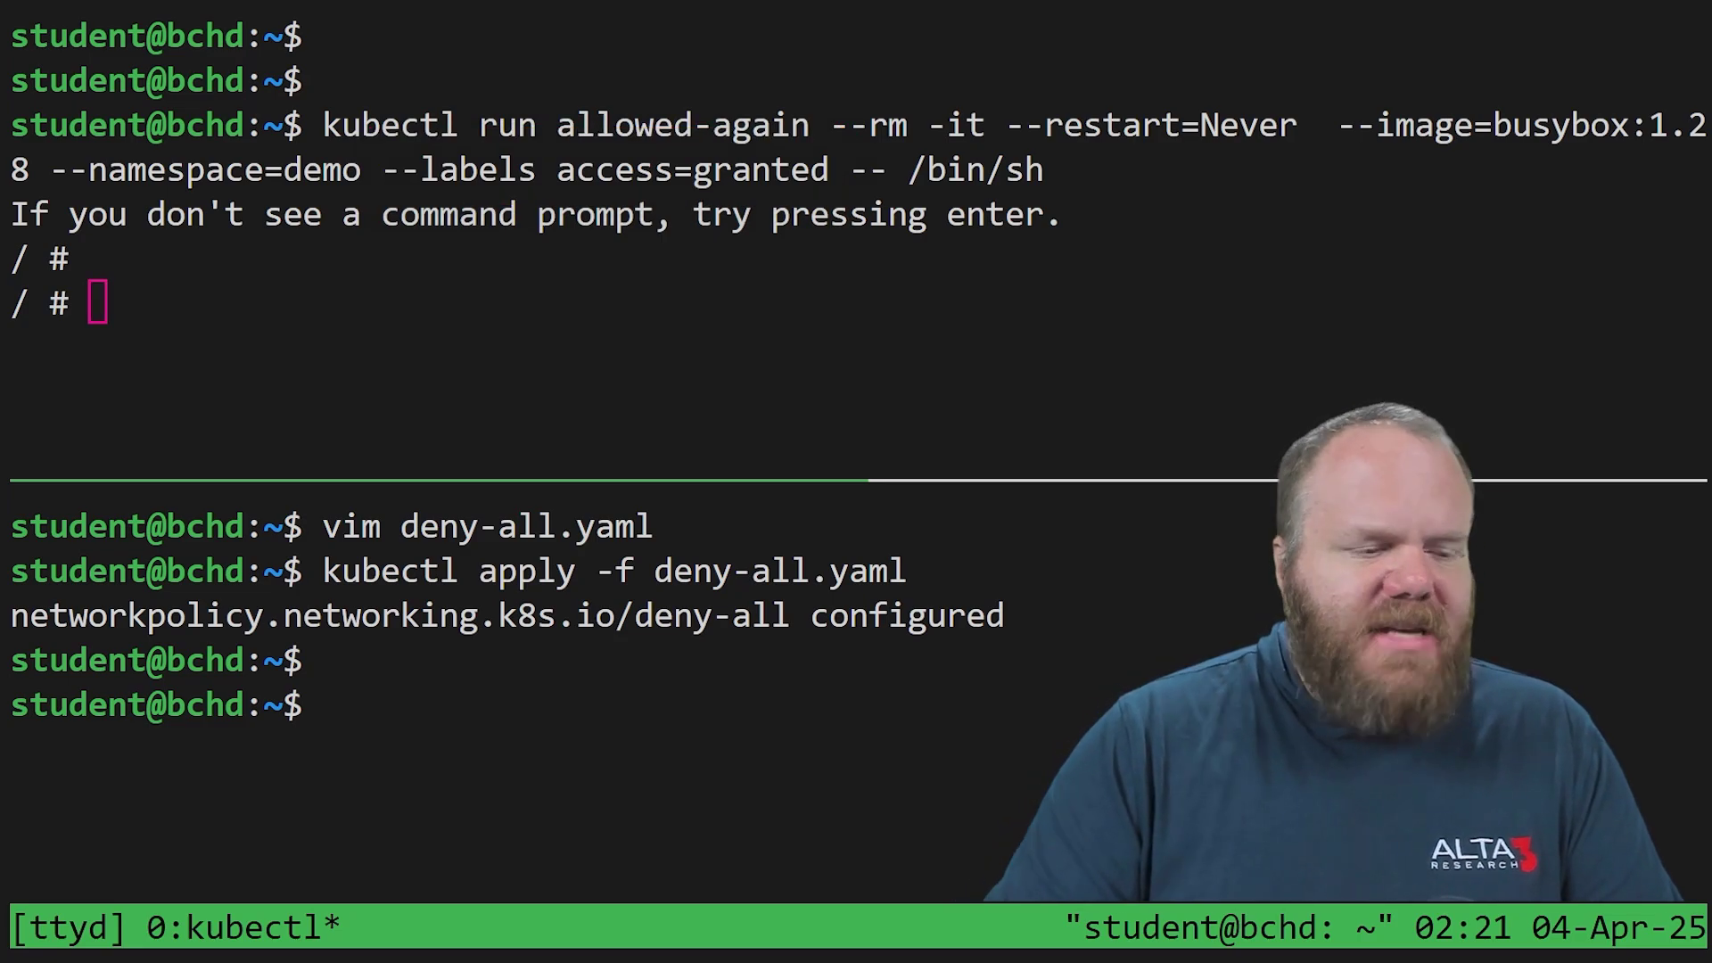
text(wget -qO- http://nginx-service)
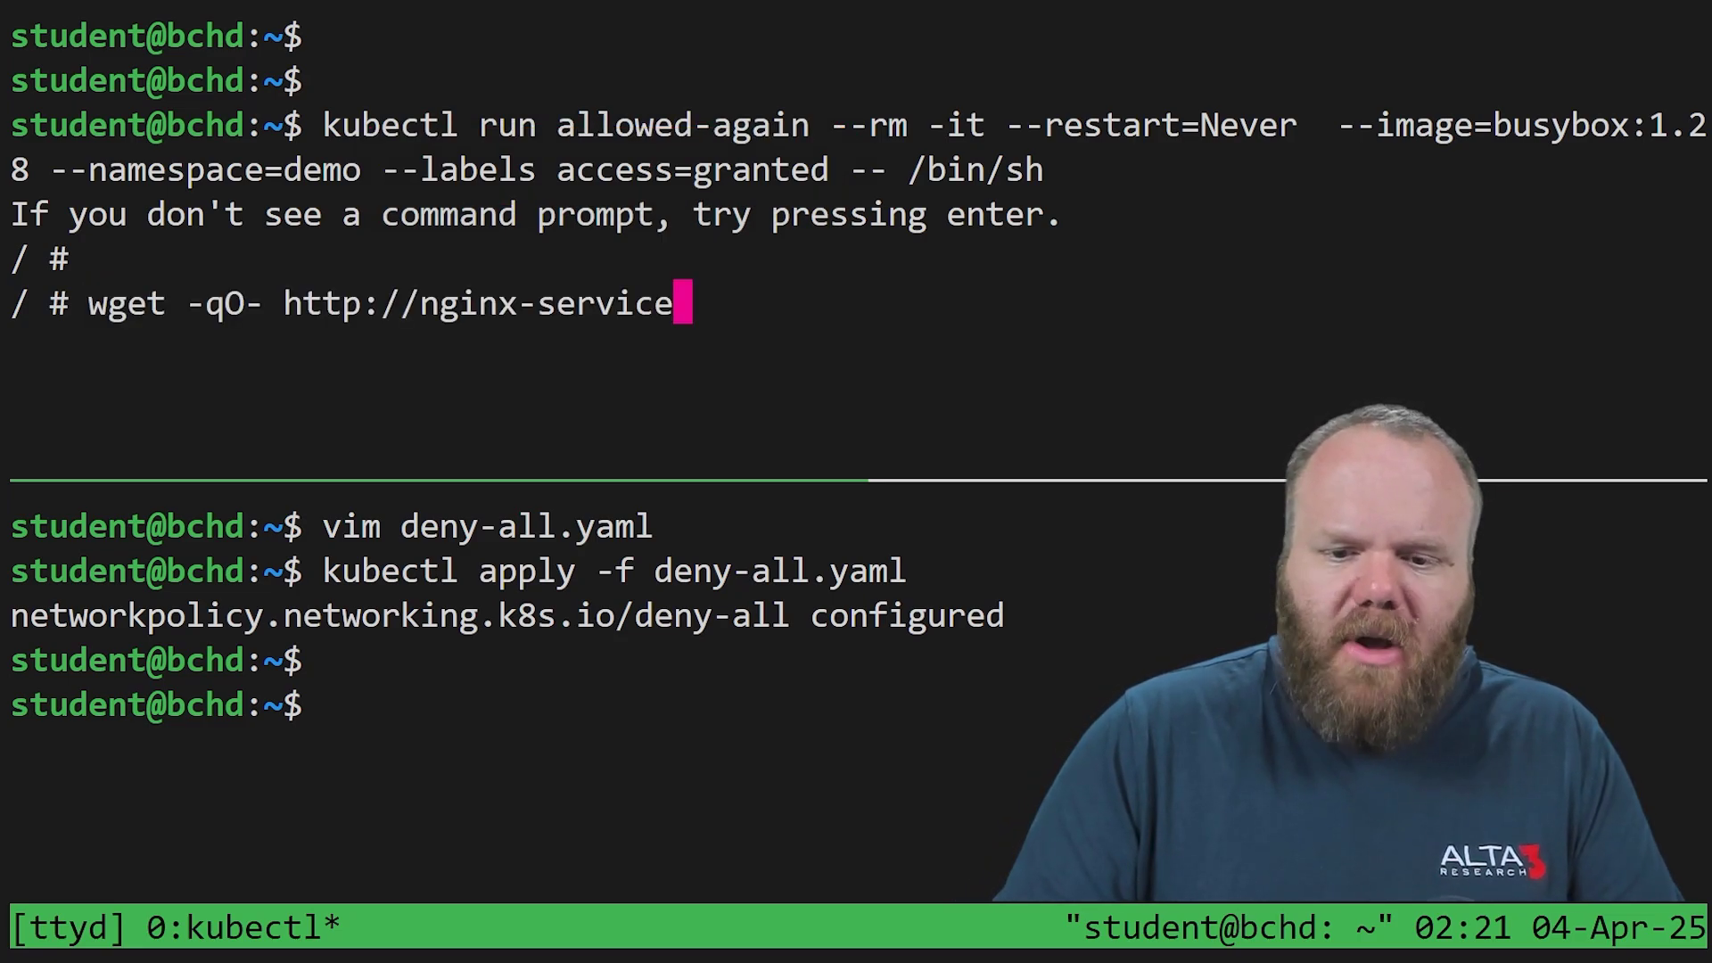
key(Return)
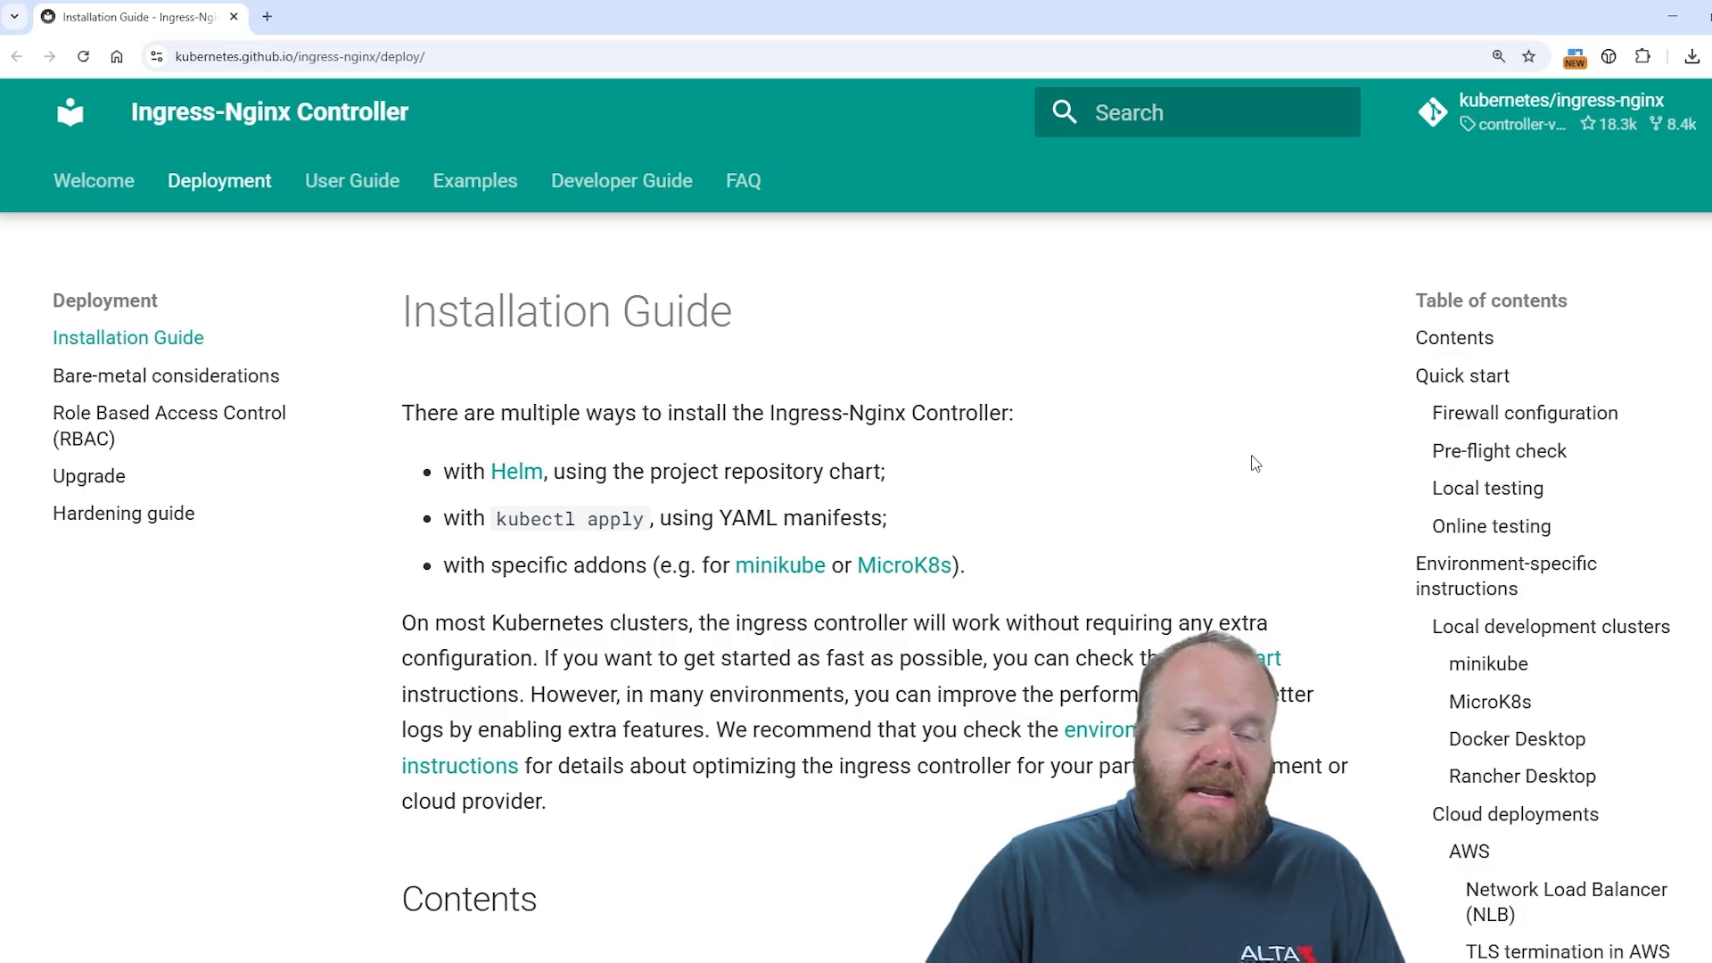
scroll(1255, 463, down, 3)
scroll(1237, 462, down, 2)
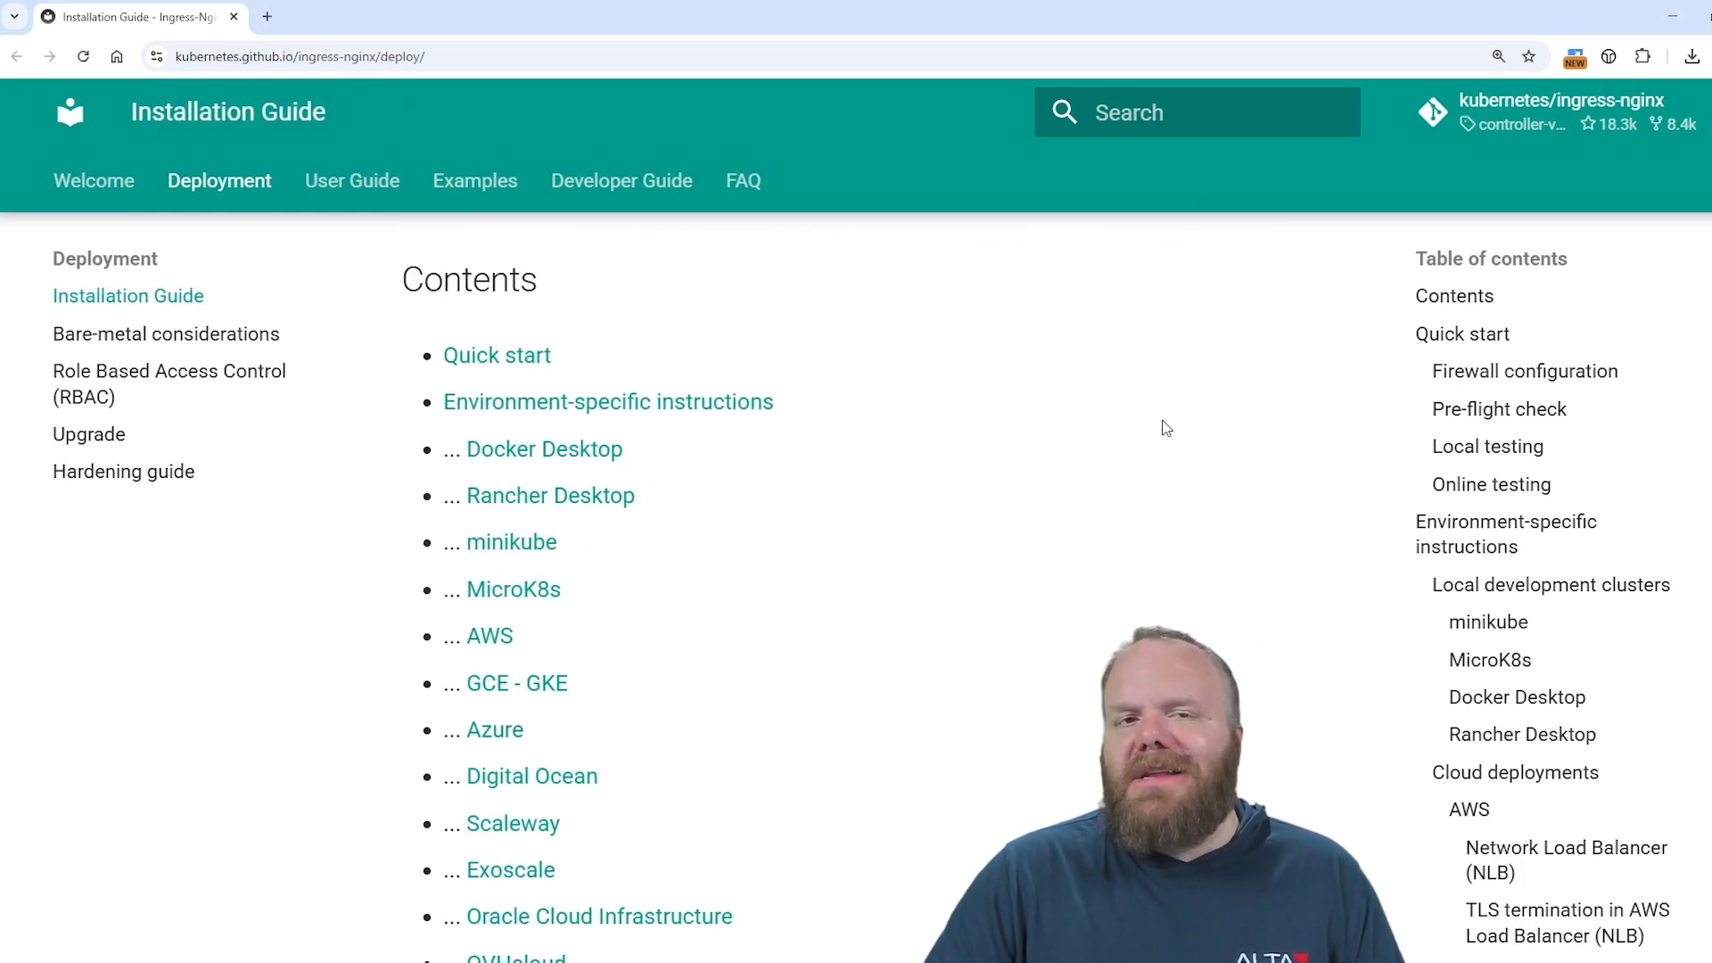
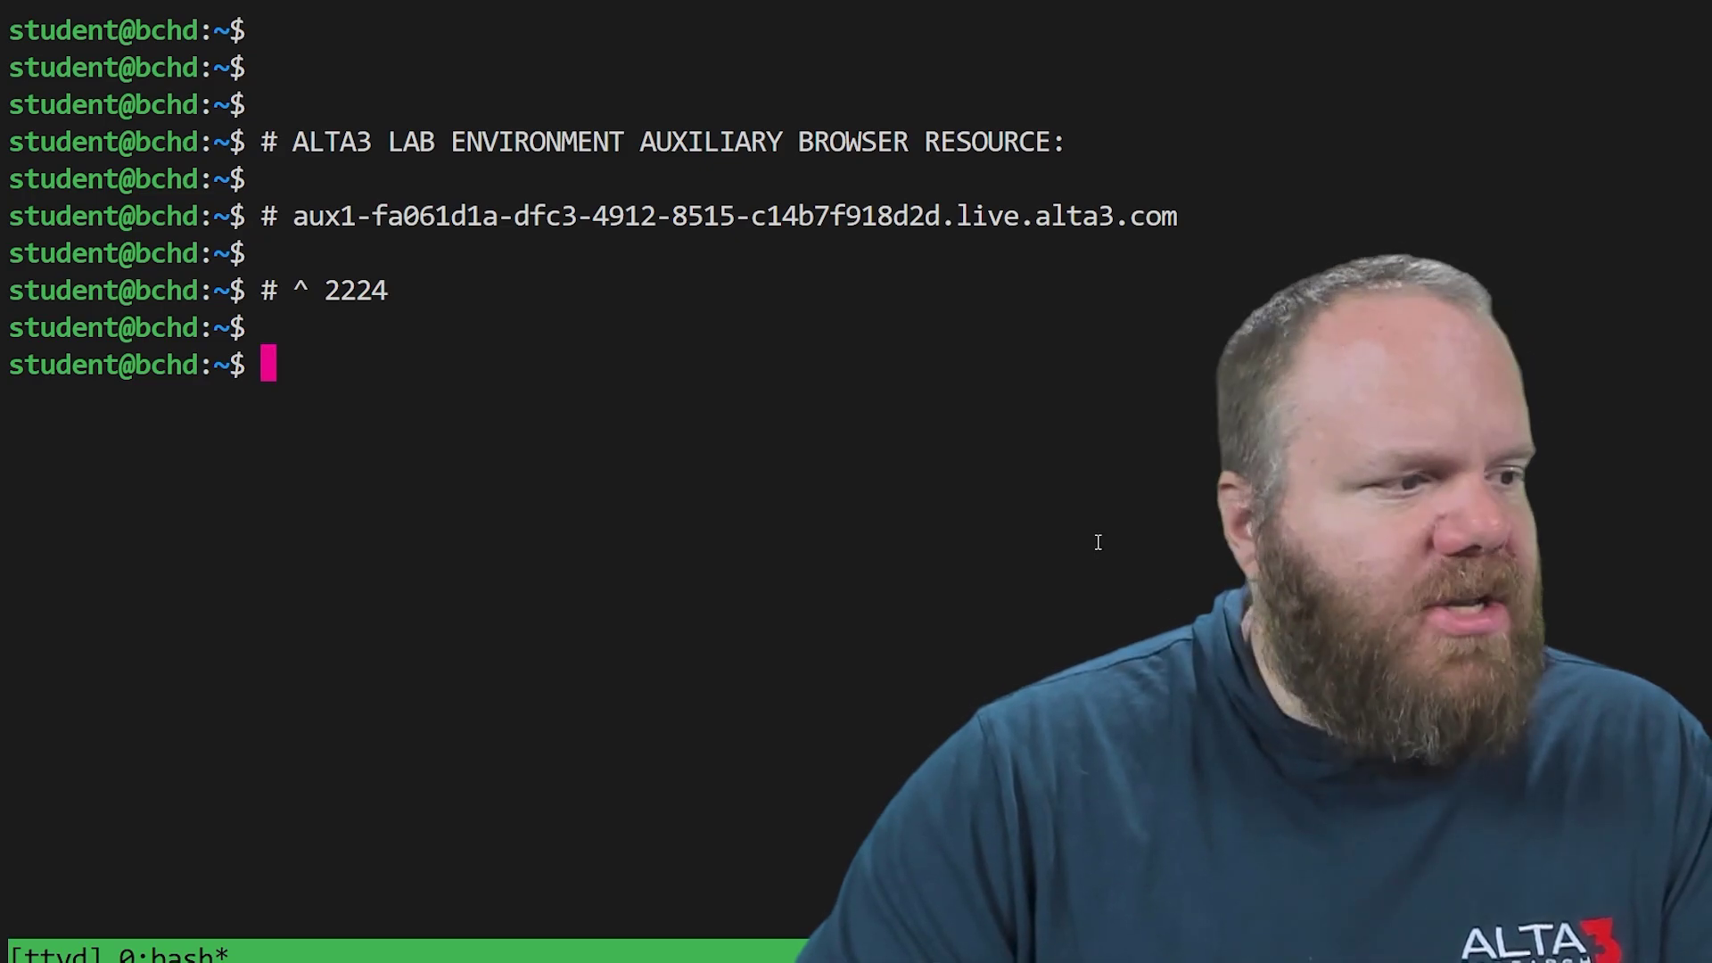
text(sudo vim /etc/nginx/sites-enabled/demo-ingress)
Step: Open /etc/nginx/sites-enabled/demo-ingress in Vim and inspect the node-1/node-2 upstreams on 30934 and the 2224 listeners
key(Return)
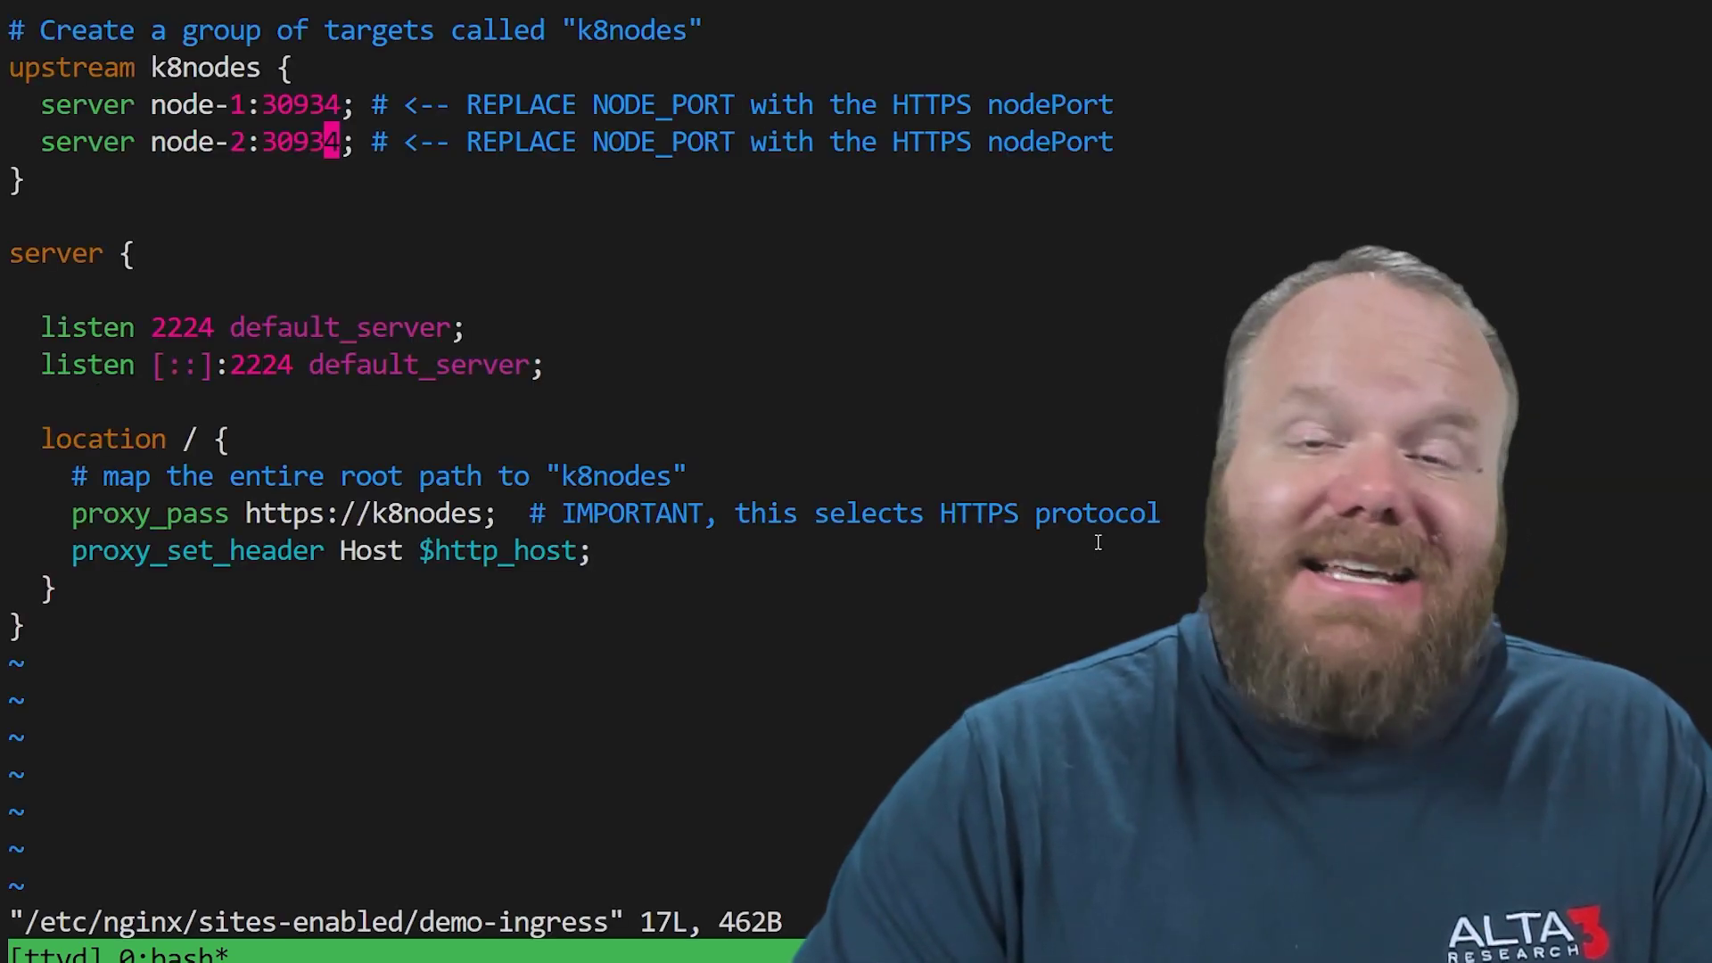
key(j)
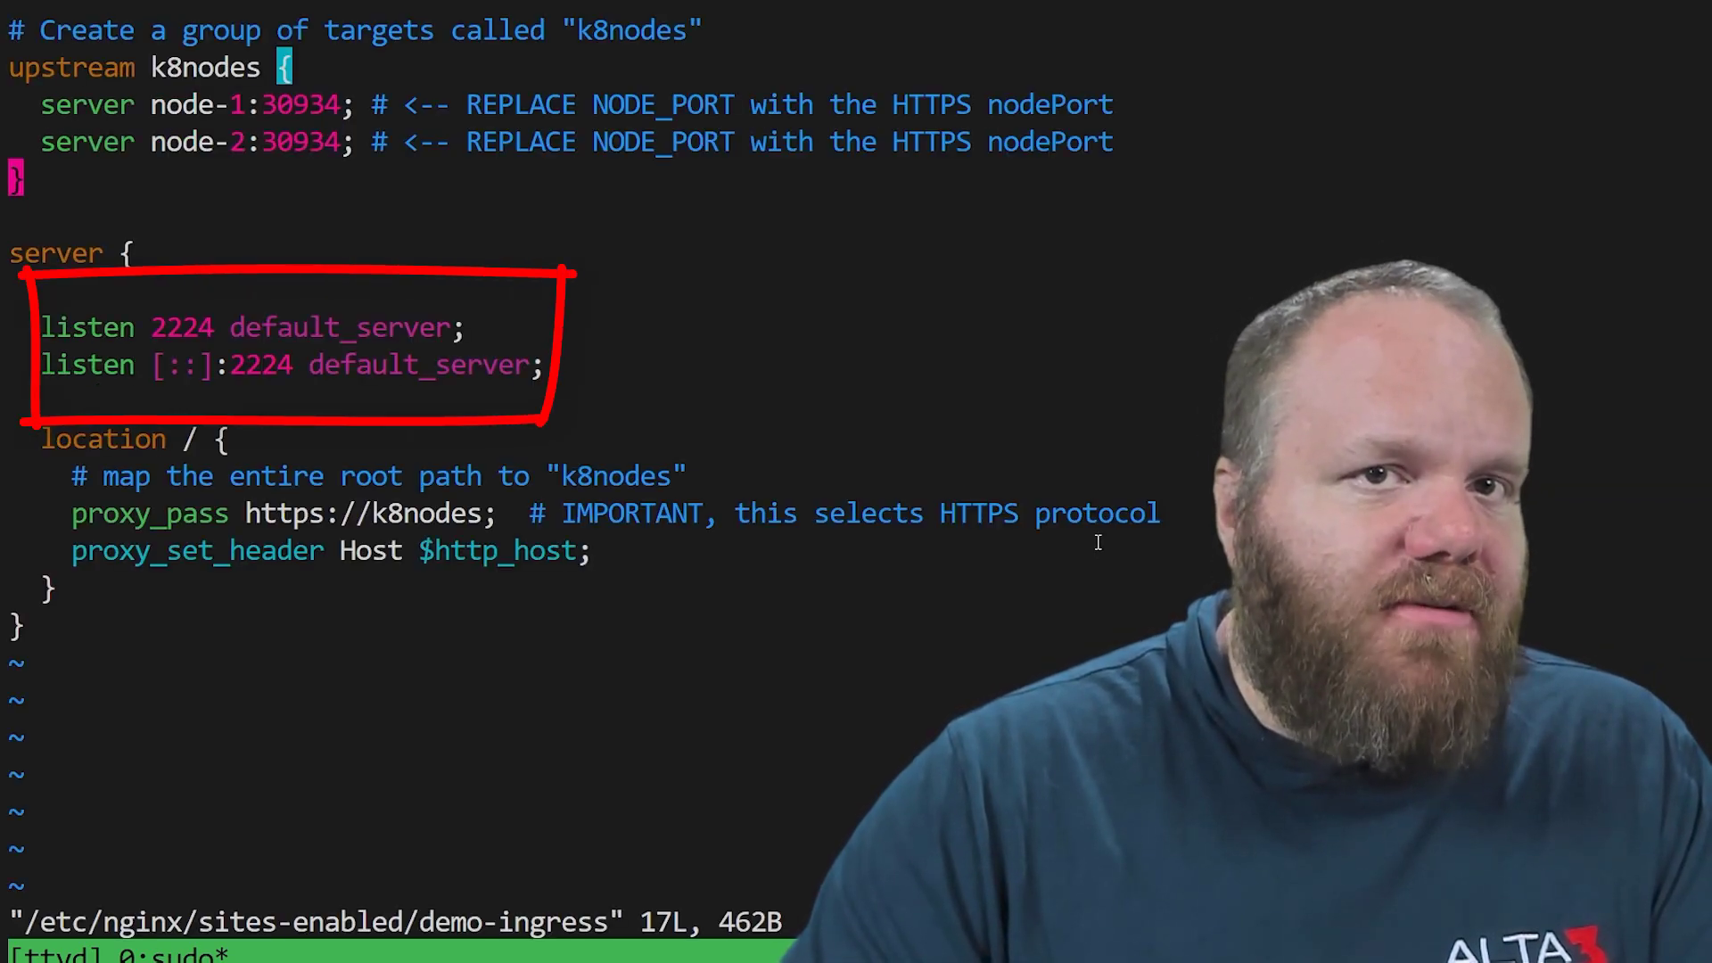
key(j)
key(j)
key(j)
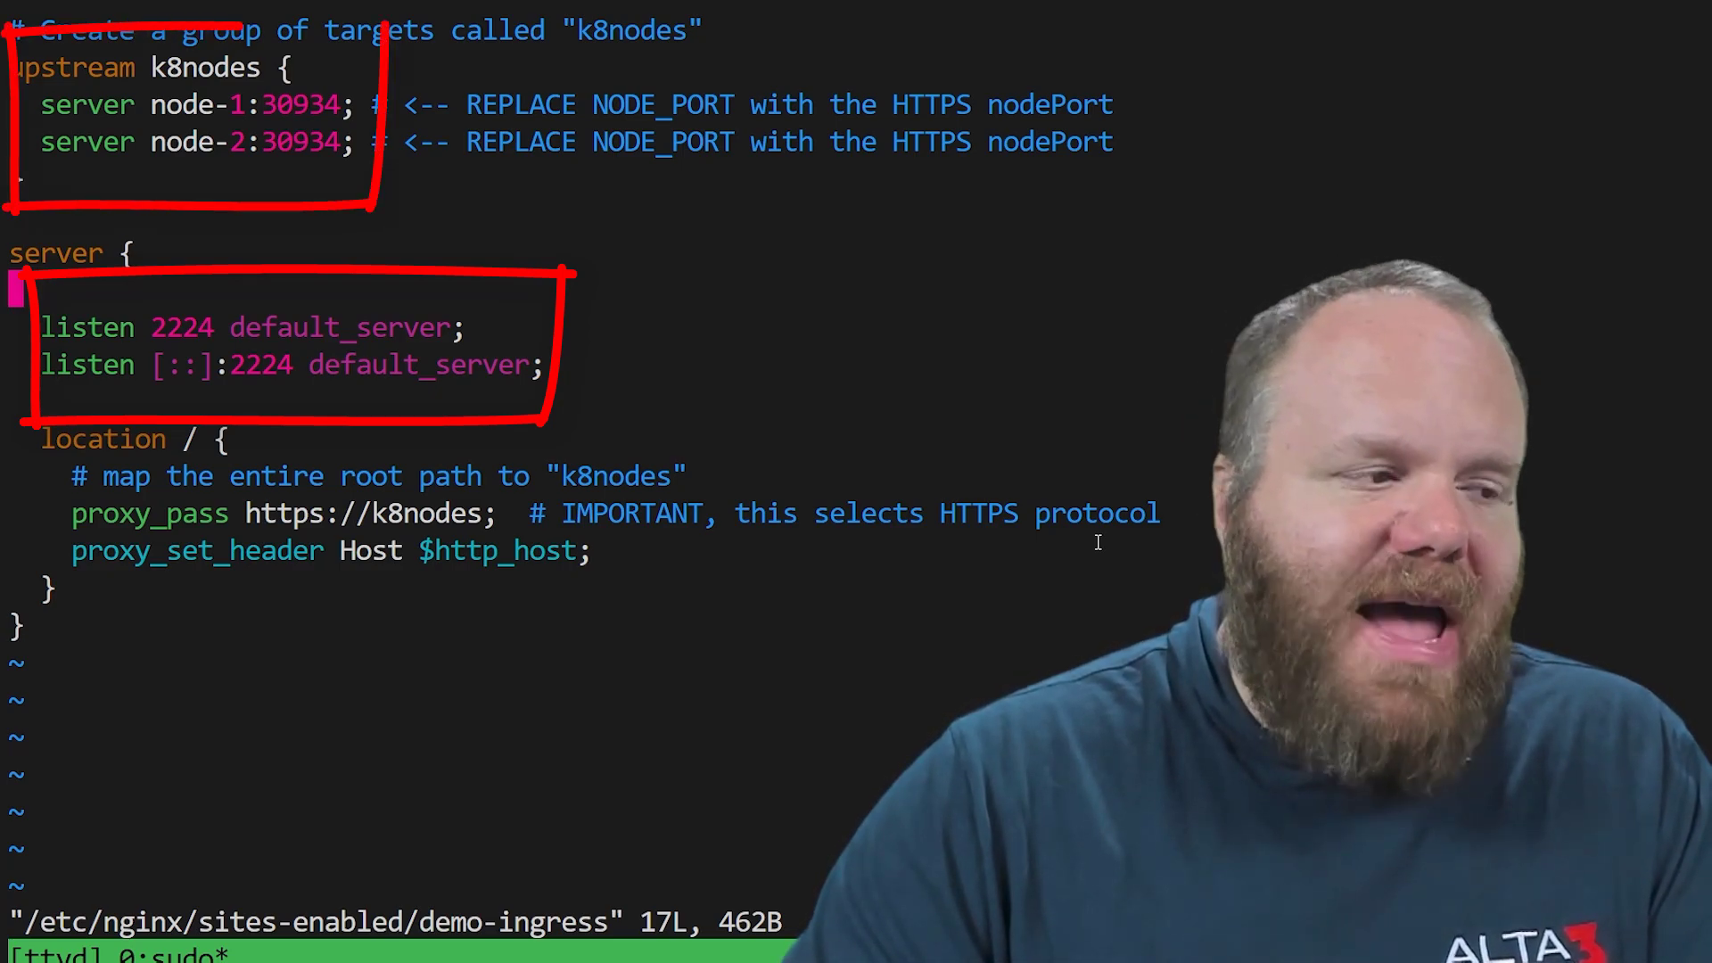
key(k)
key(k)
key(k)
key(k)
key(k)
key(j)
key(j)
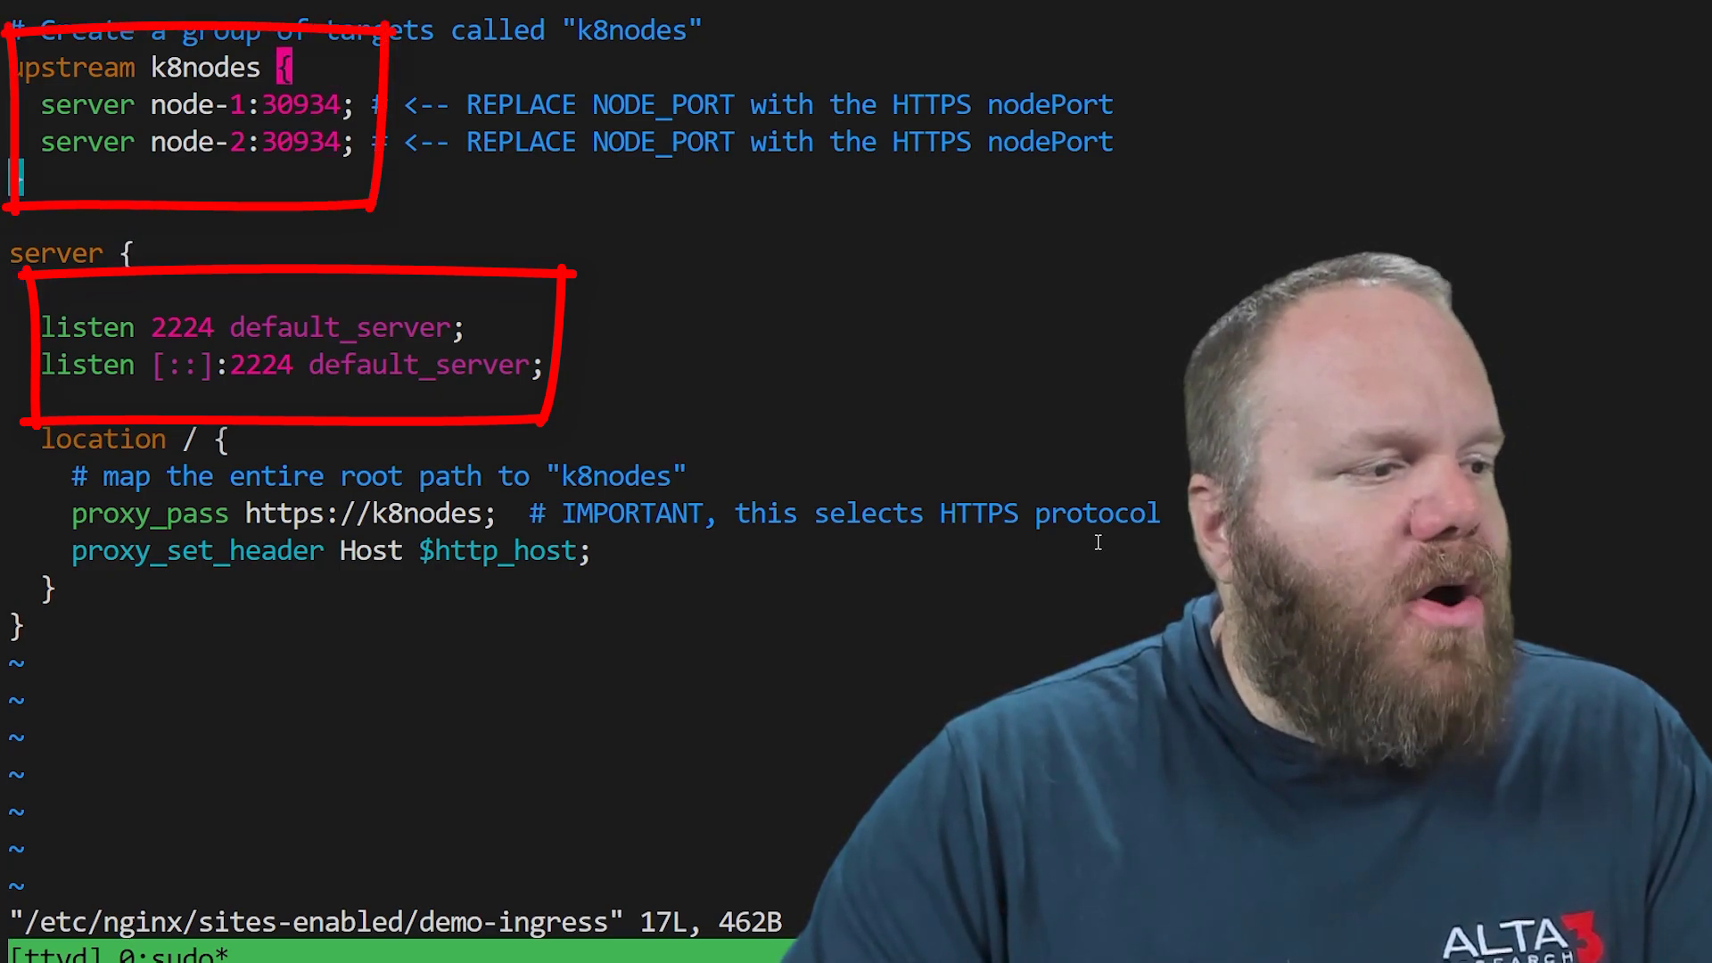
key(k)
key(k)
key($)
key(h)
key(h)
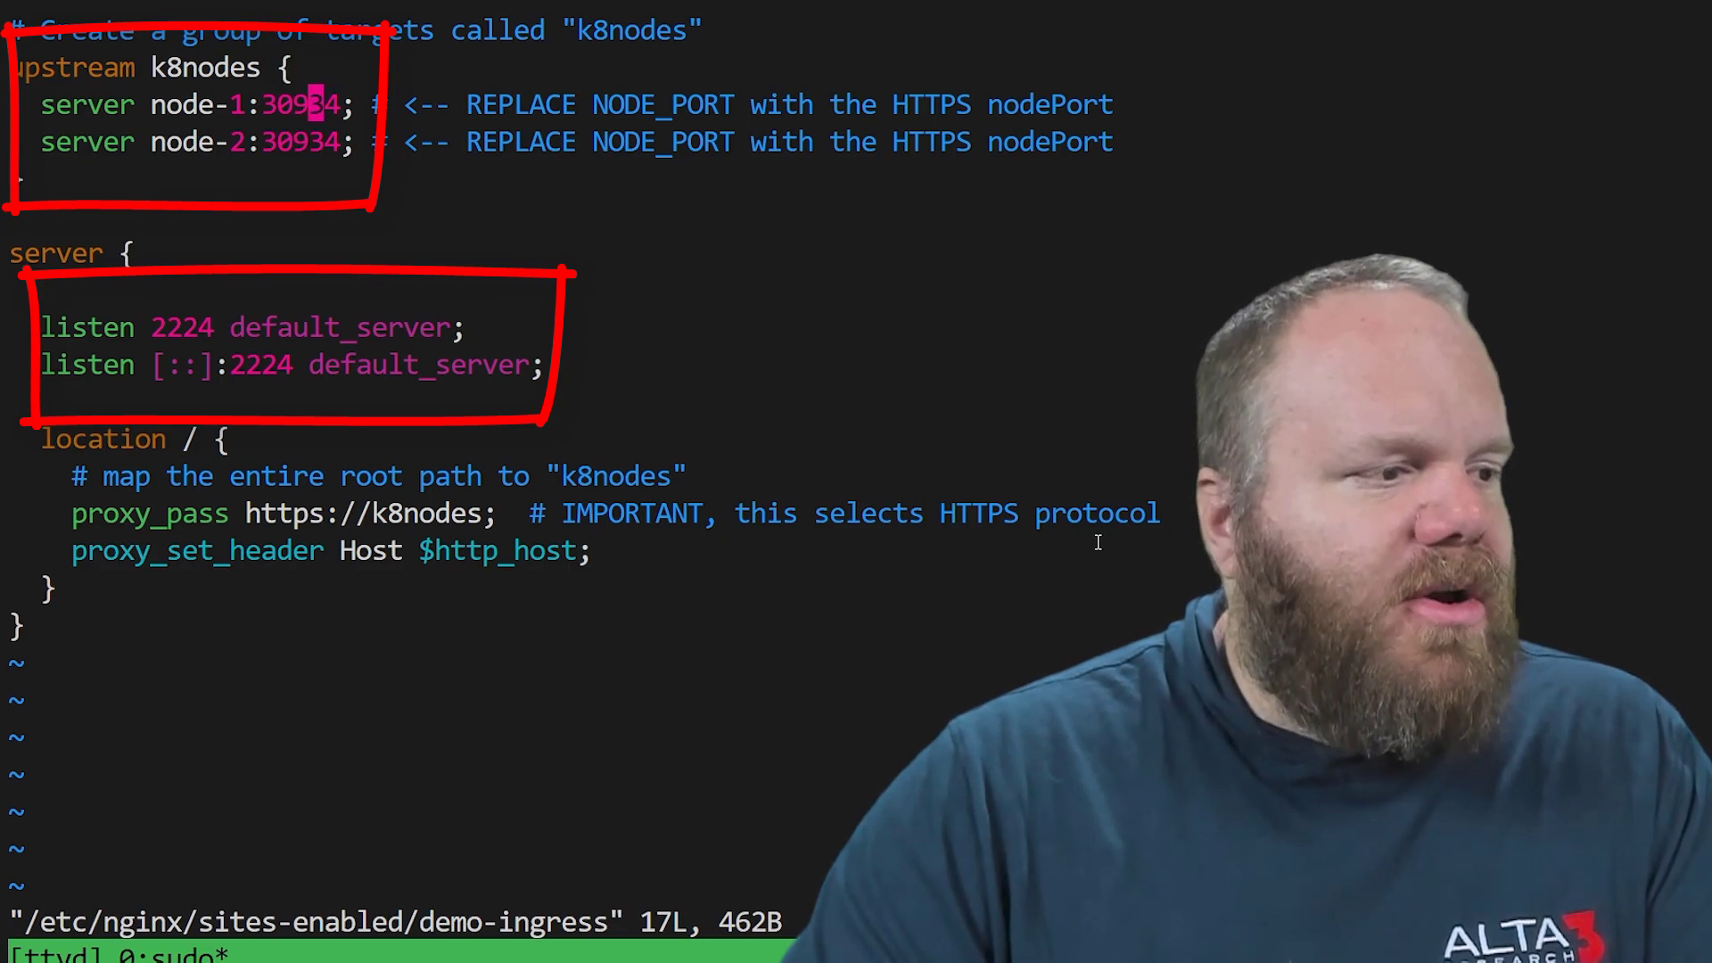
key(B)
key(h)
key(h)
key(Down)
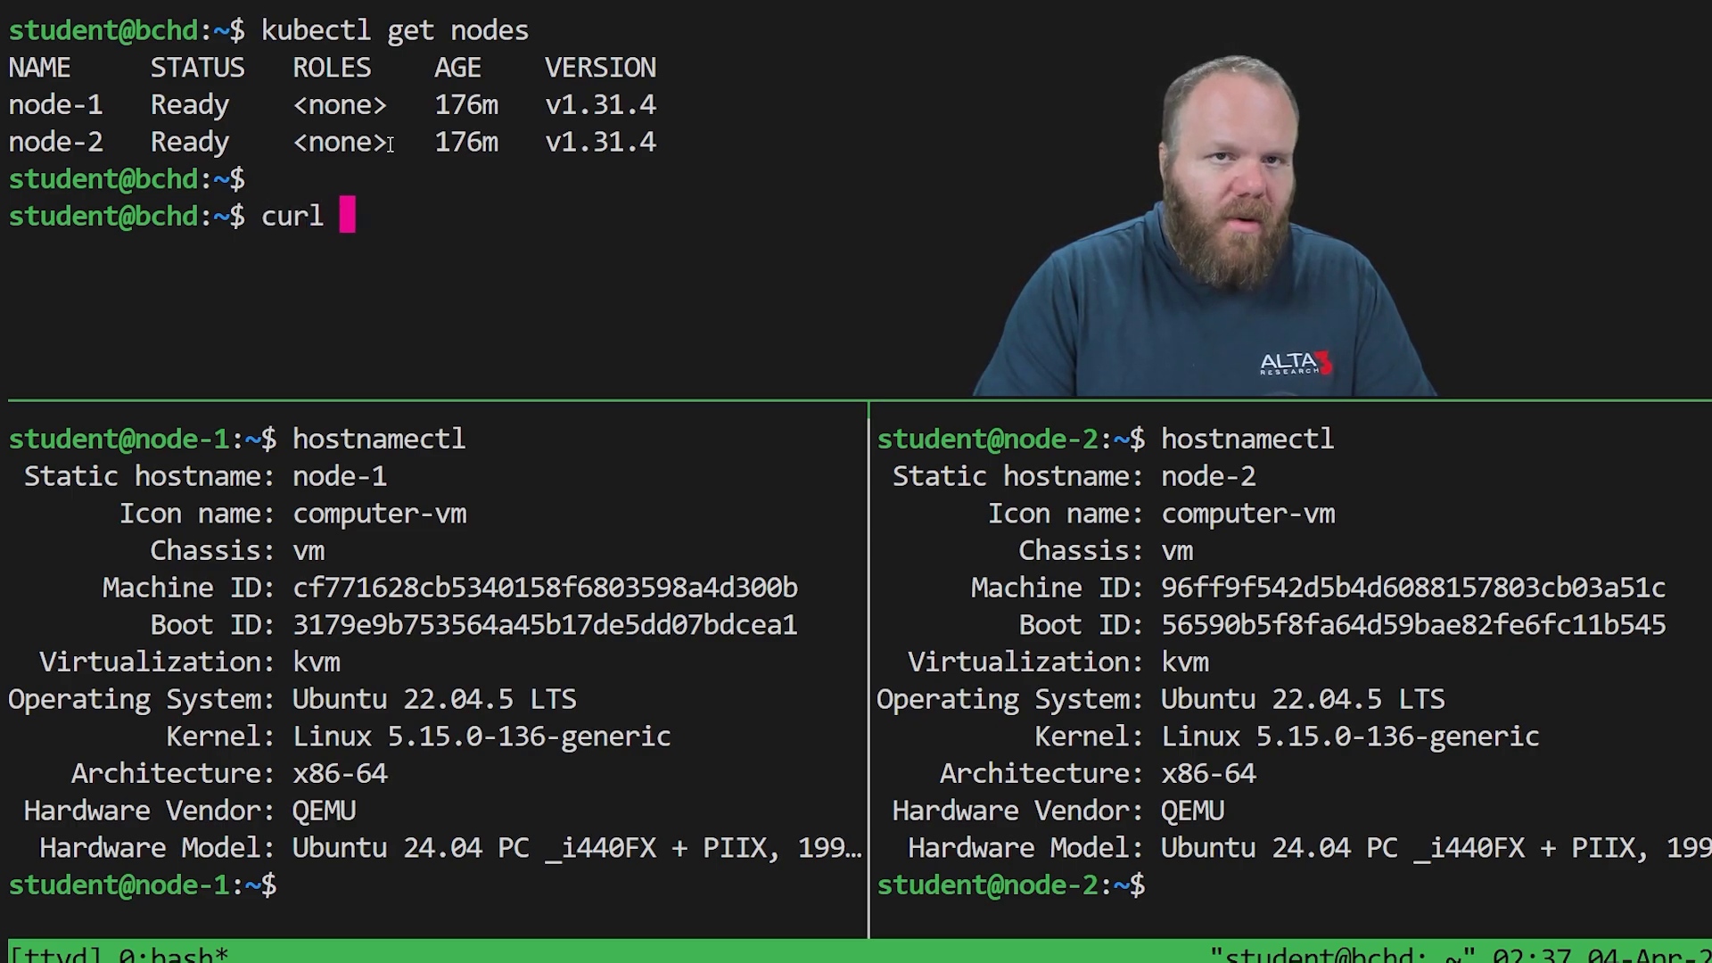
Step: Curl the pasted ingress URL from the beachhead, which returns the It works! page
key(ctrl+shift+v)
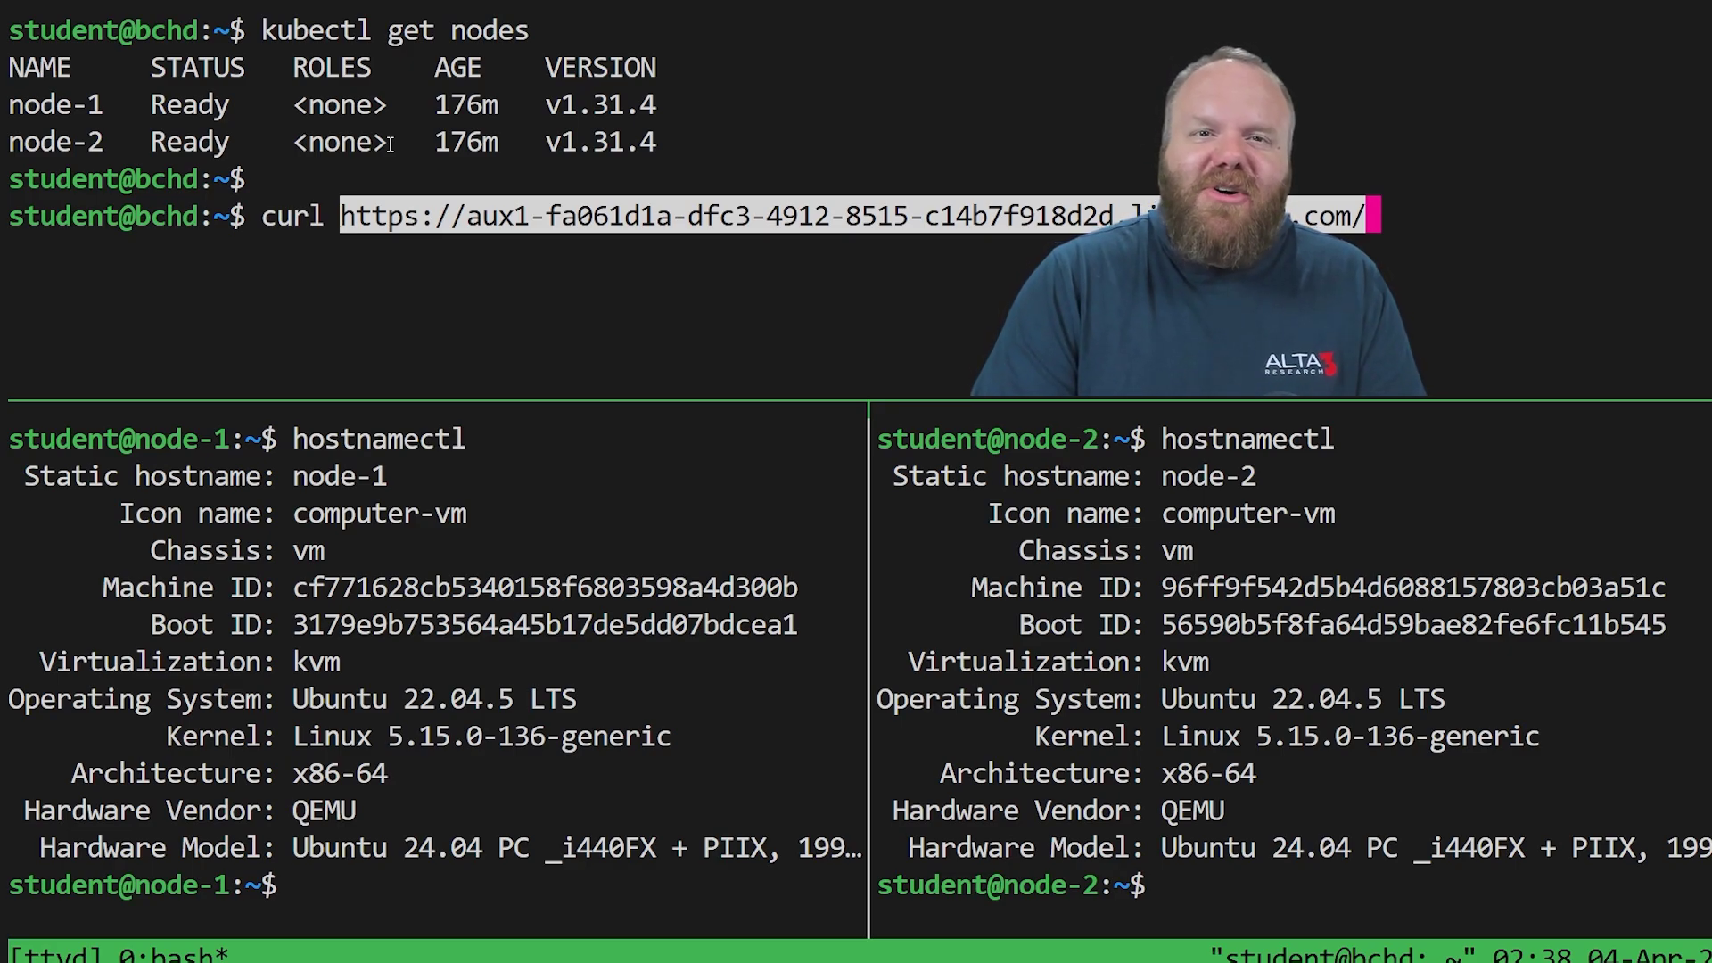
key(Return)
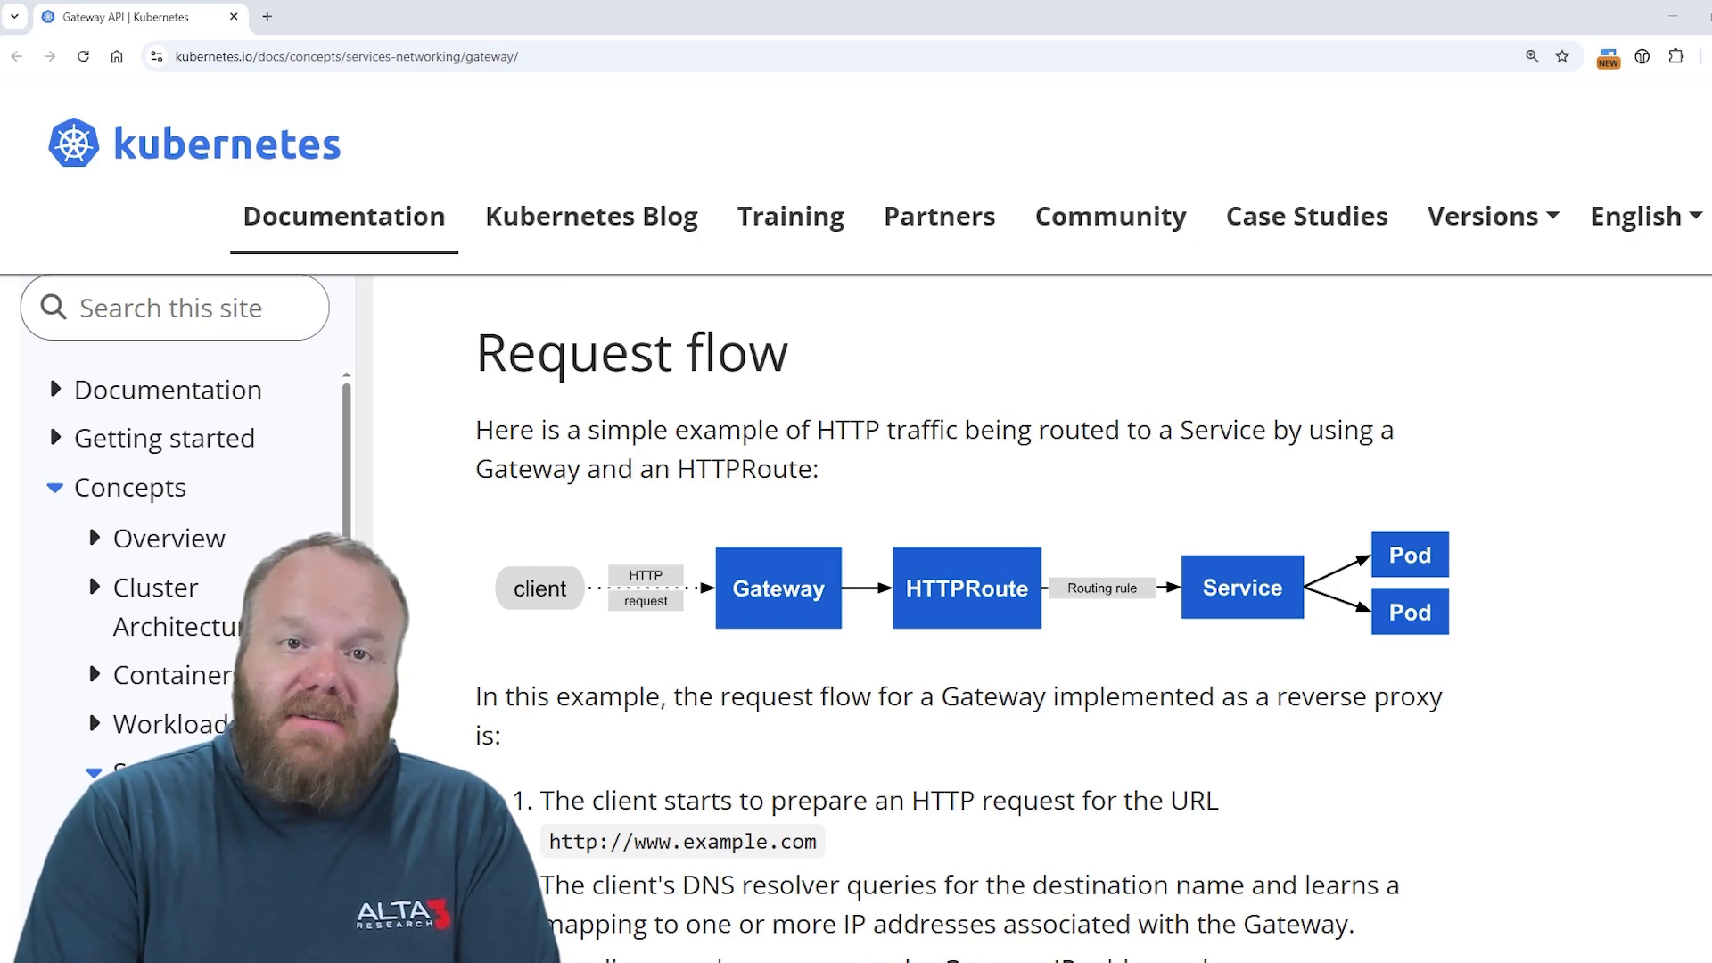
Step: Highlight the Gateway and HTTPRoute boxes in the Gateway API request-flow diagram
drag(749, 509, 1071, 515)
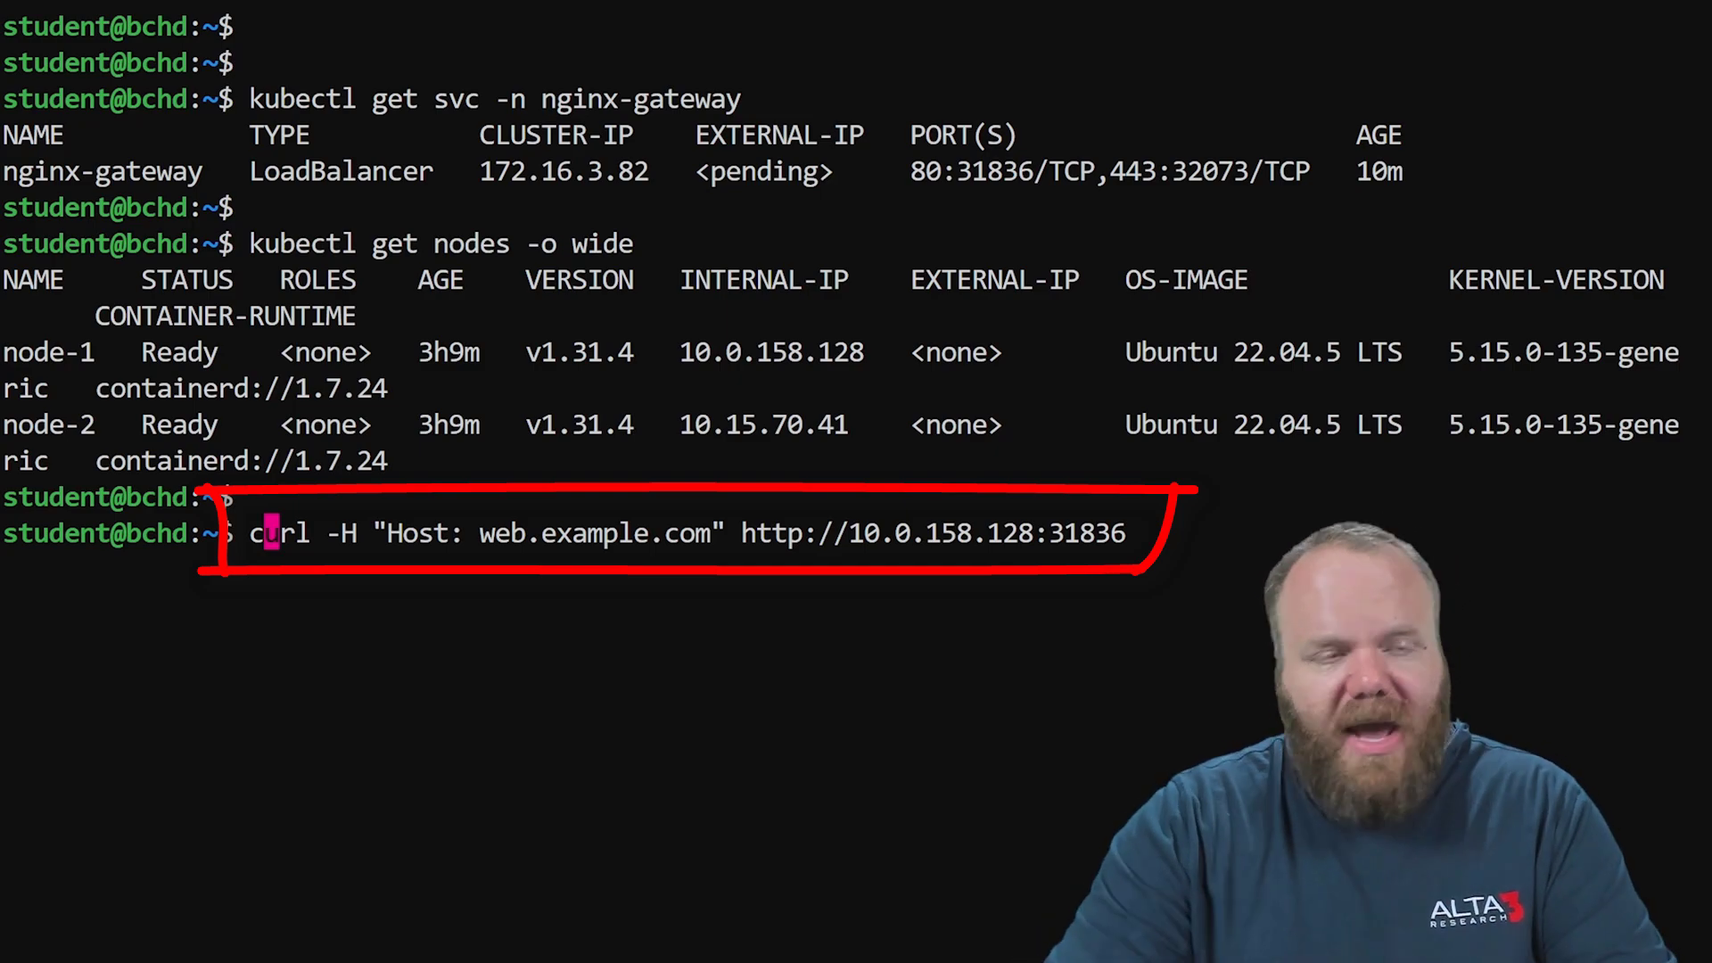
Step: Run the curl with Host web.example.com against 10.0.158.128:31836, returning the nginx welcome page
key(Return)
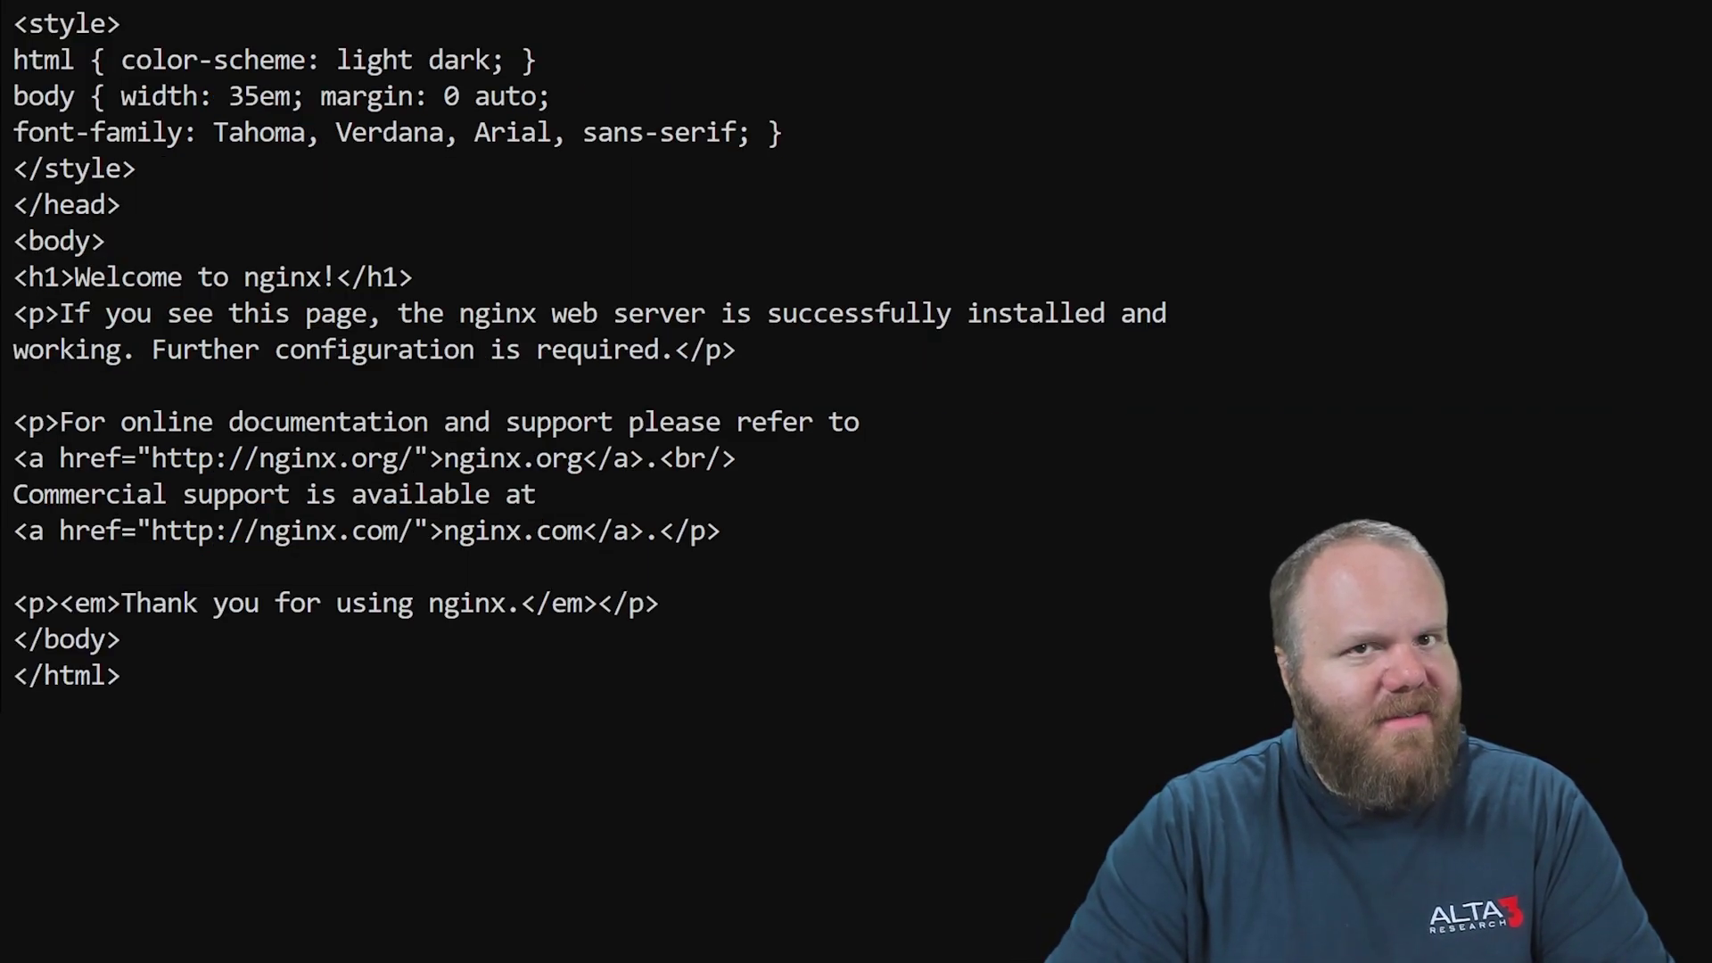